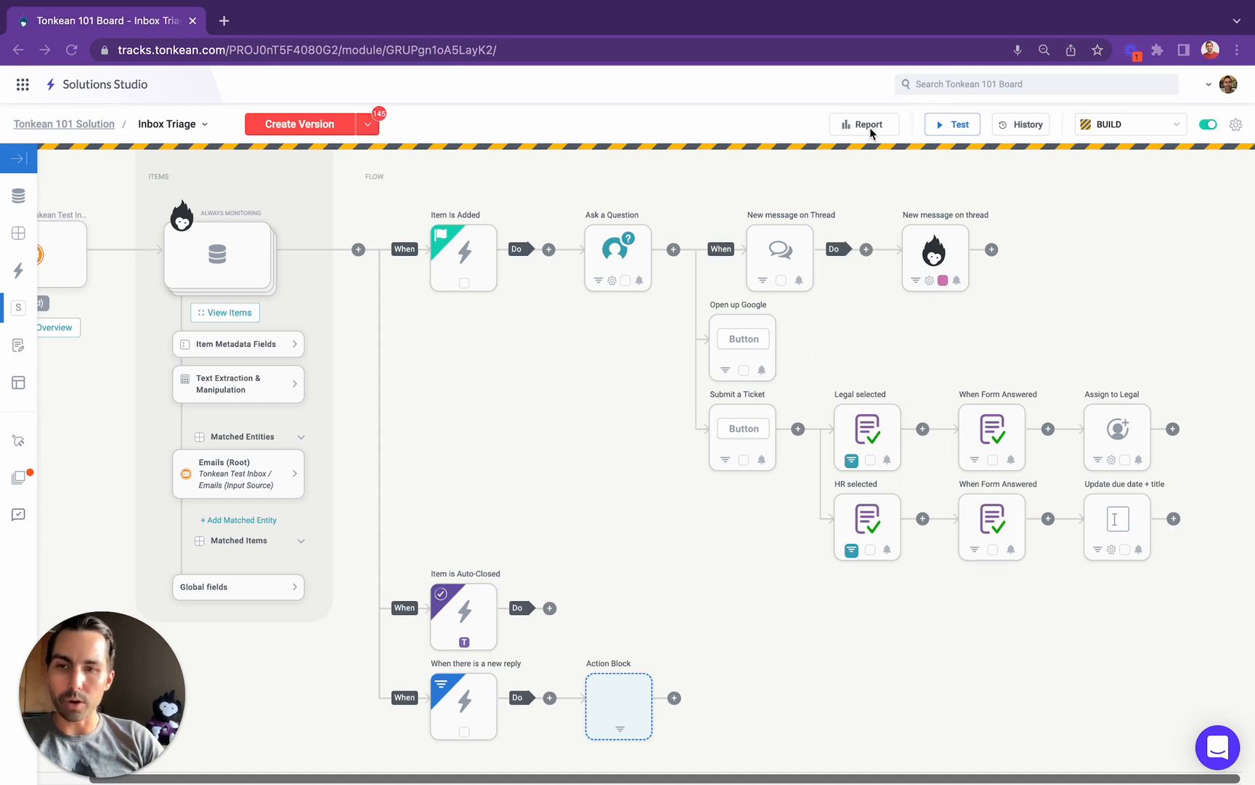
Step: Add a new formula field to the Inbox Triage module and name it "Today (Clean format)"
left_click(19, 233)
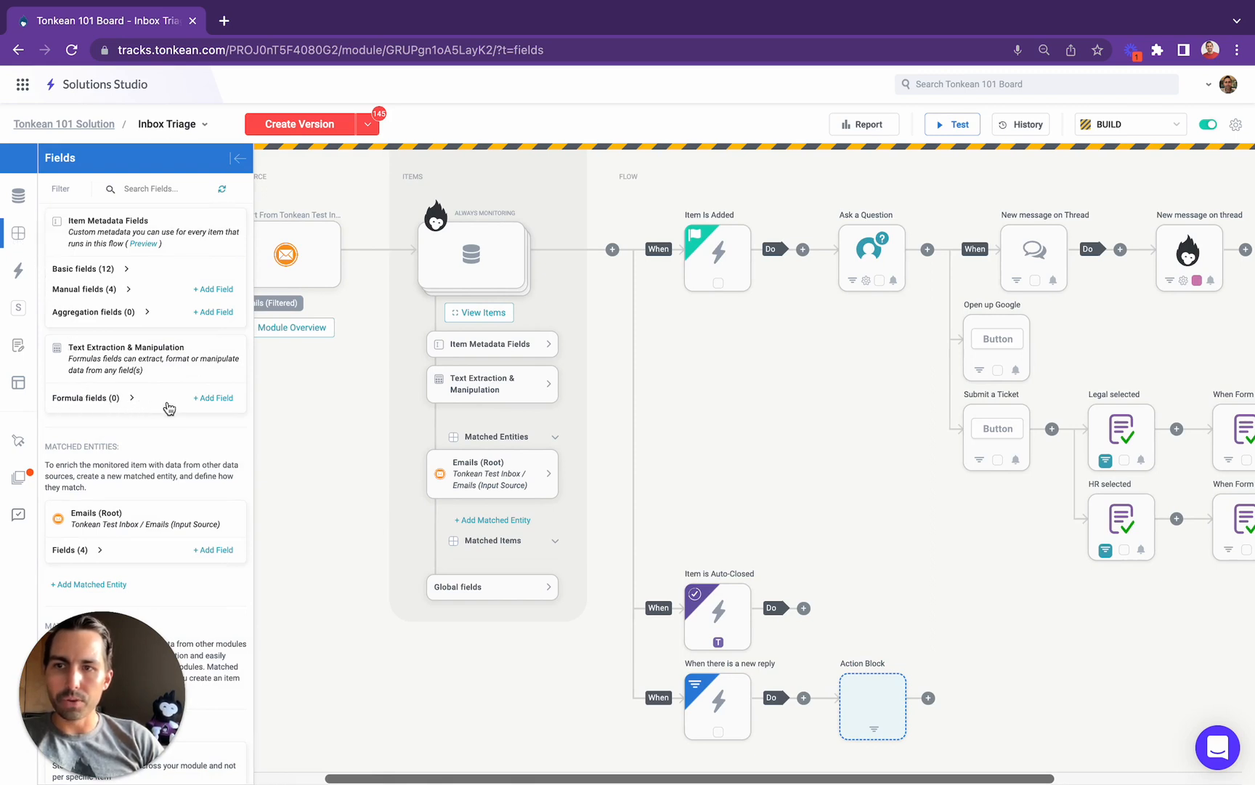
left_click(212, 400)
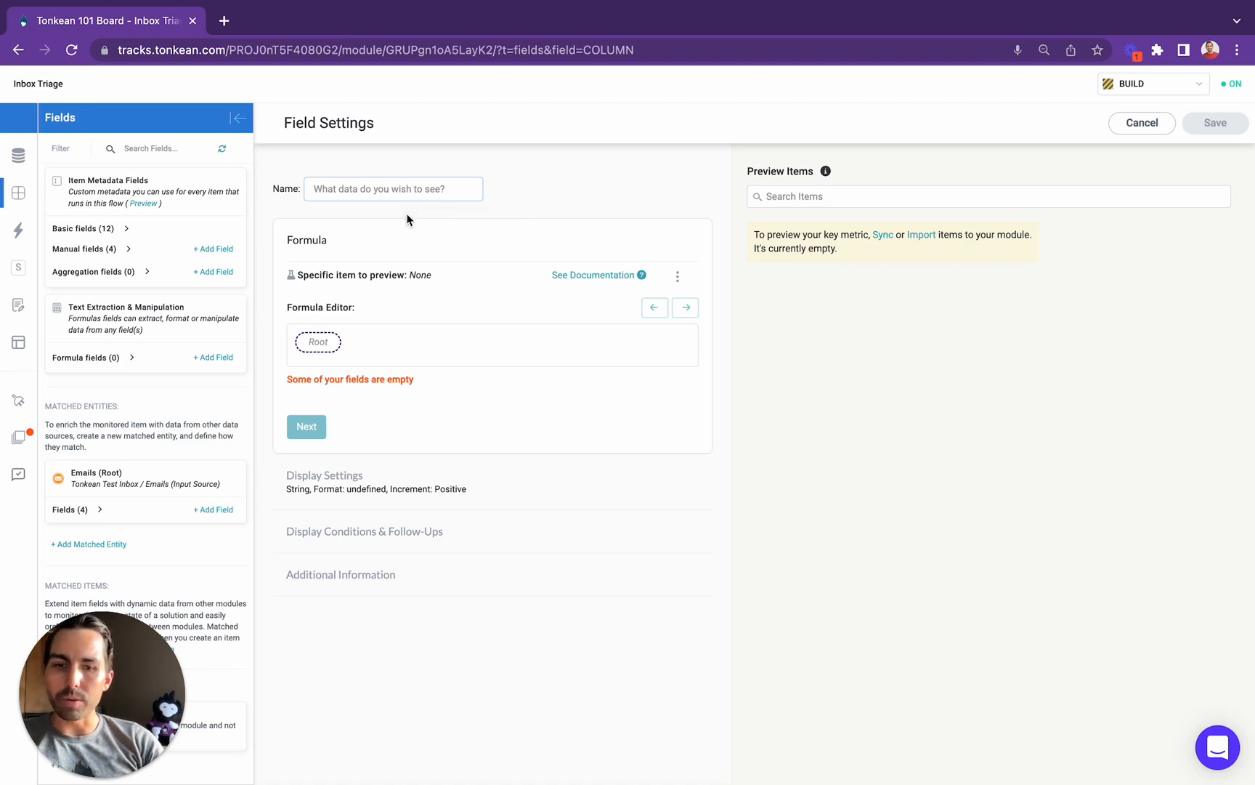
type("Today (C")
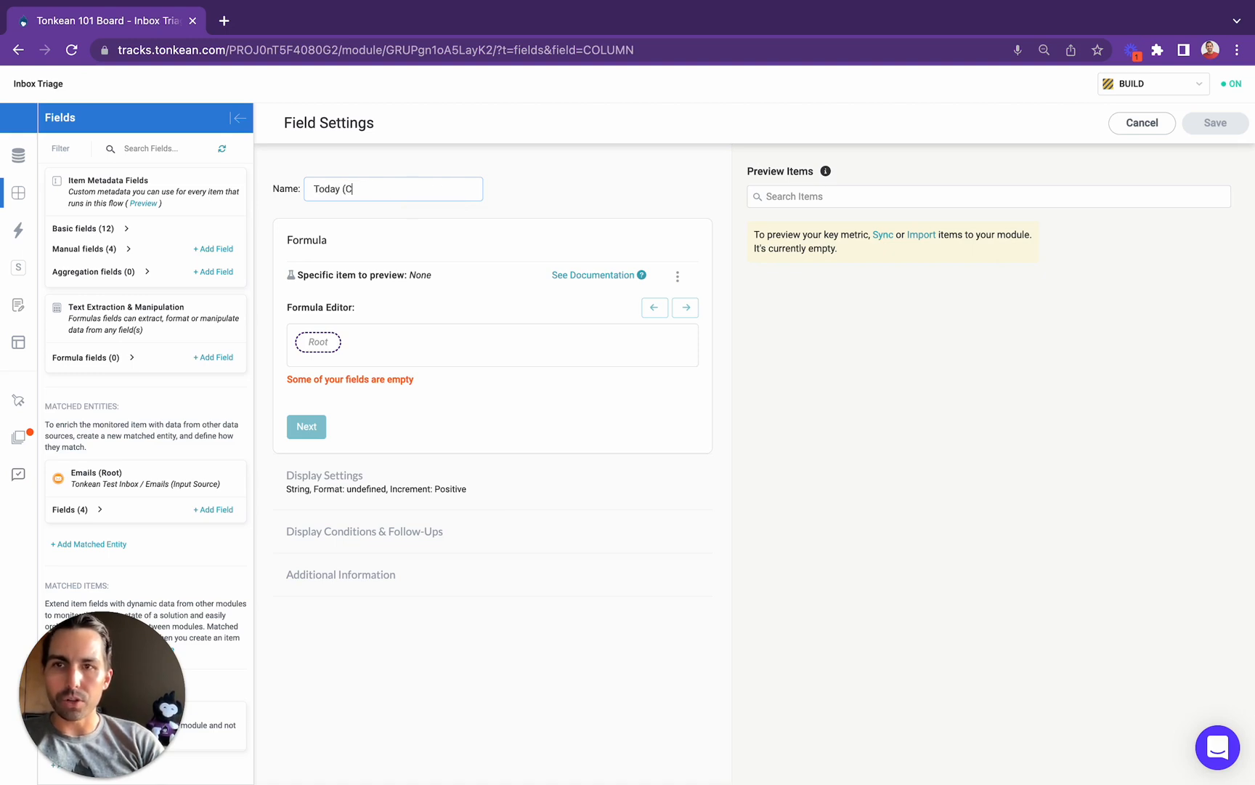
type("lean format")
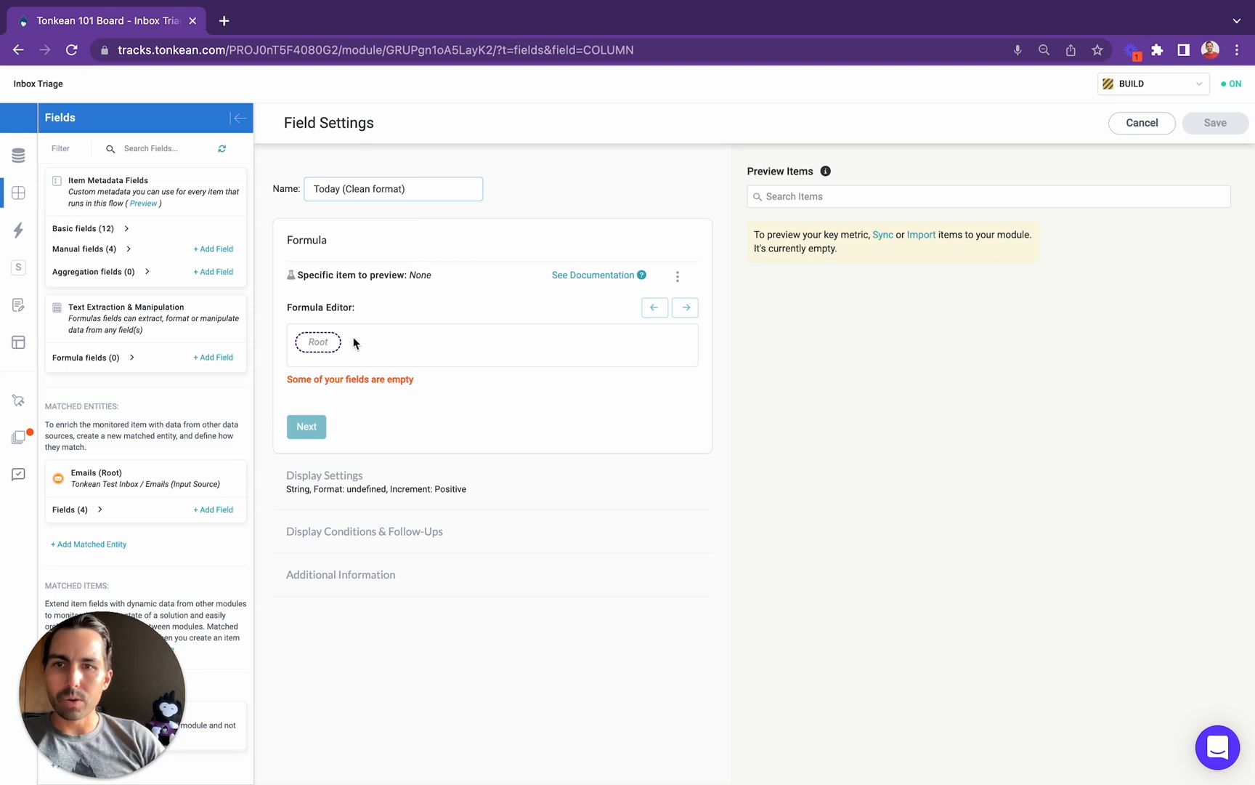
Step: Use the Date Format formula as the root and set its input to the Today variable
left_click(320, 343)
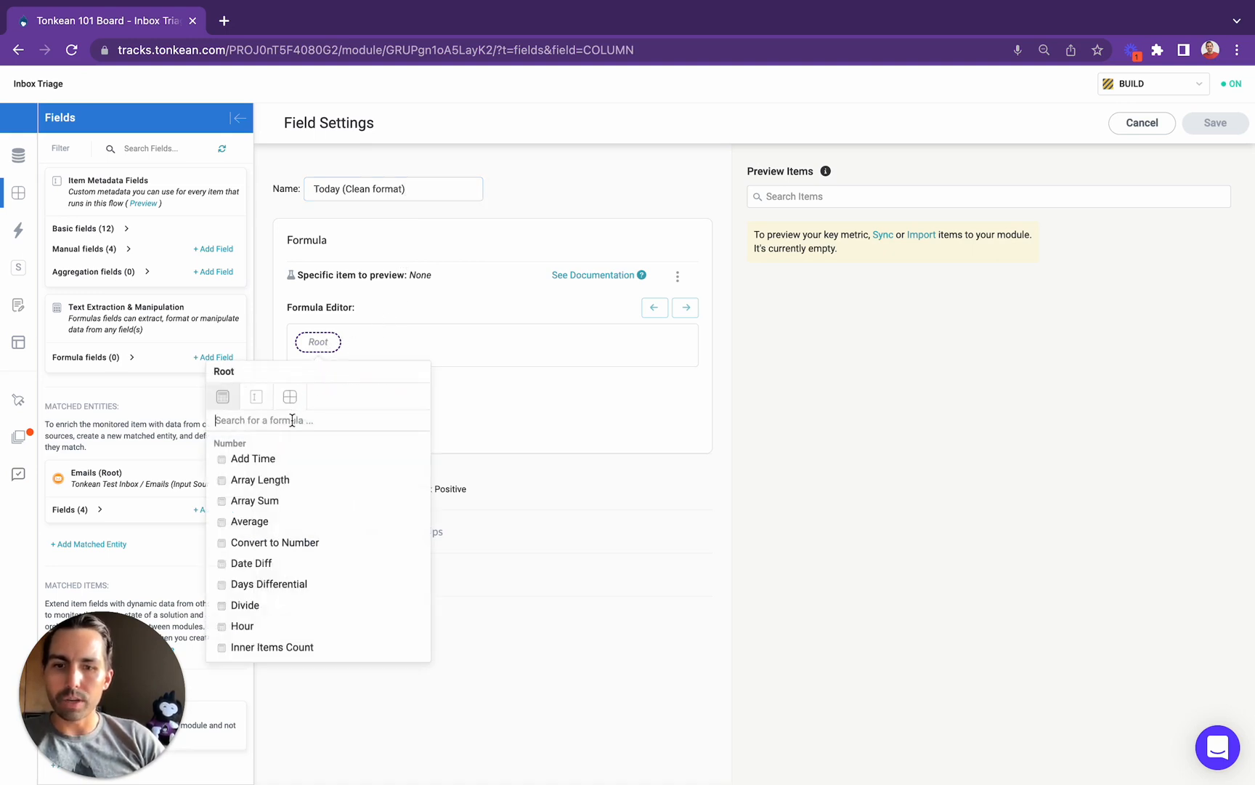
type("date")
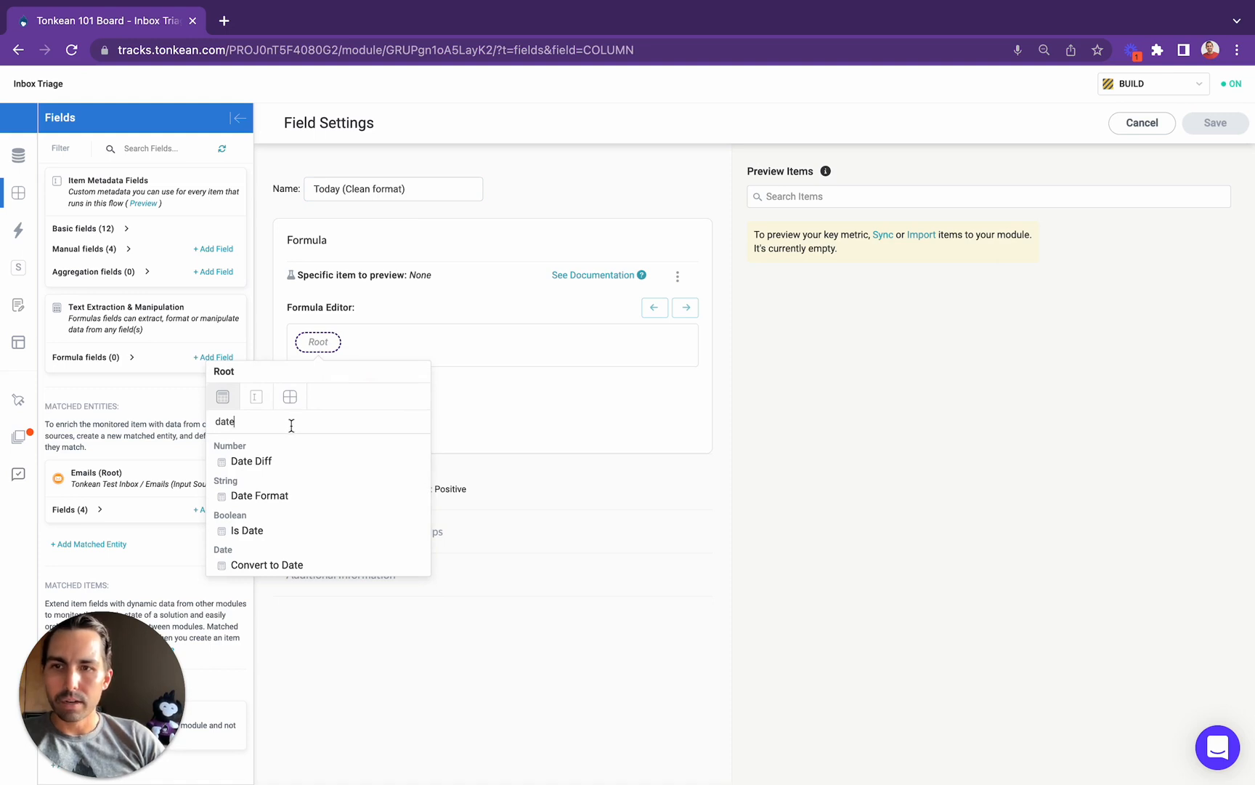
left_click(260, 495)
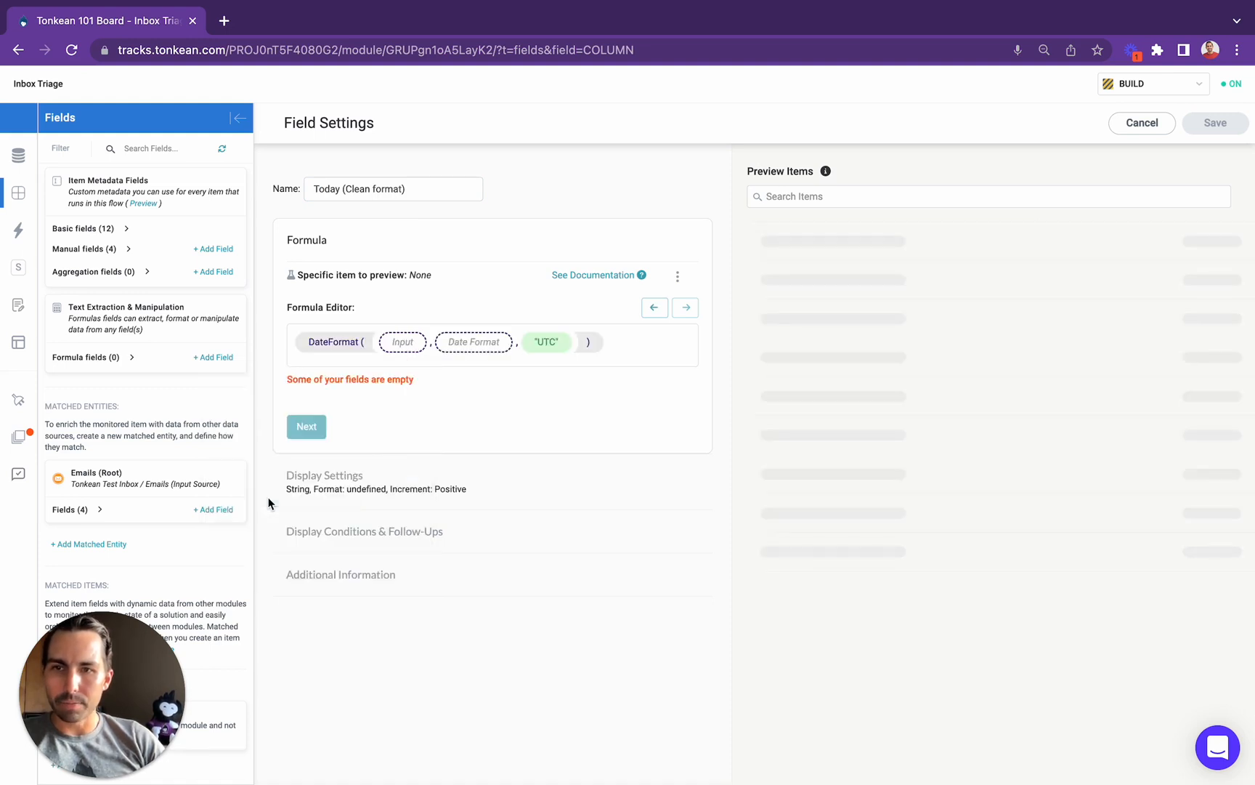
left_click(406, 350)
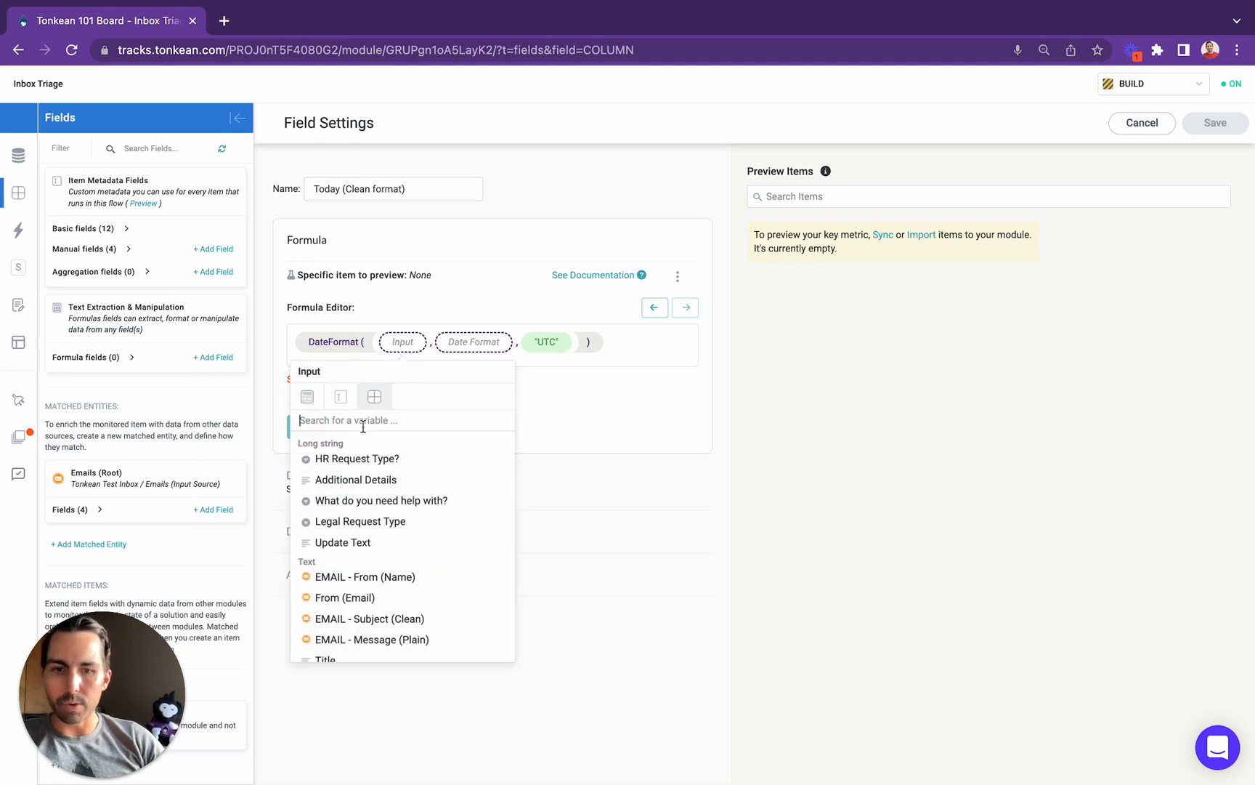
type("tody")
key("BackSpace")
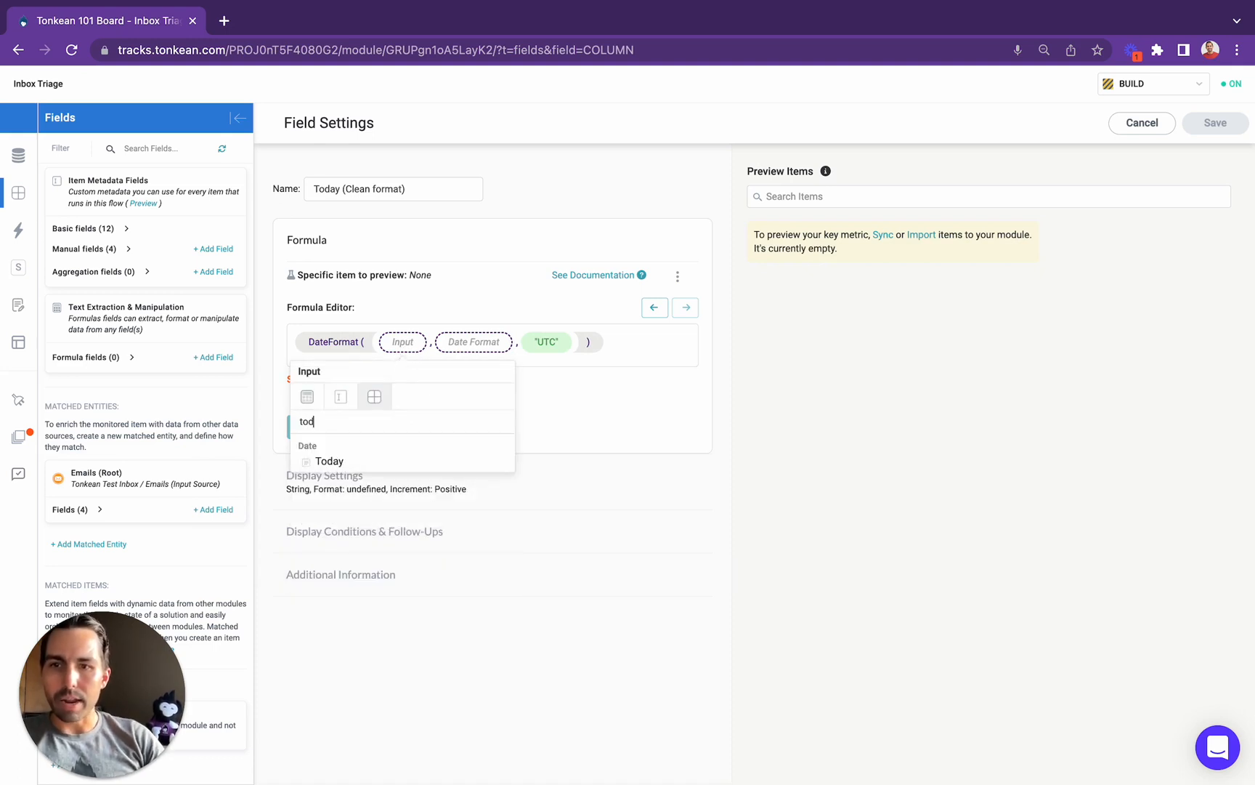
left_click(335, 462)
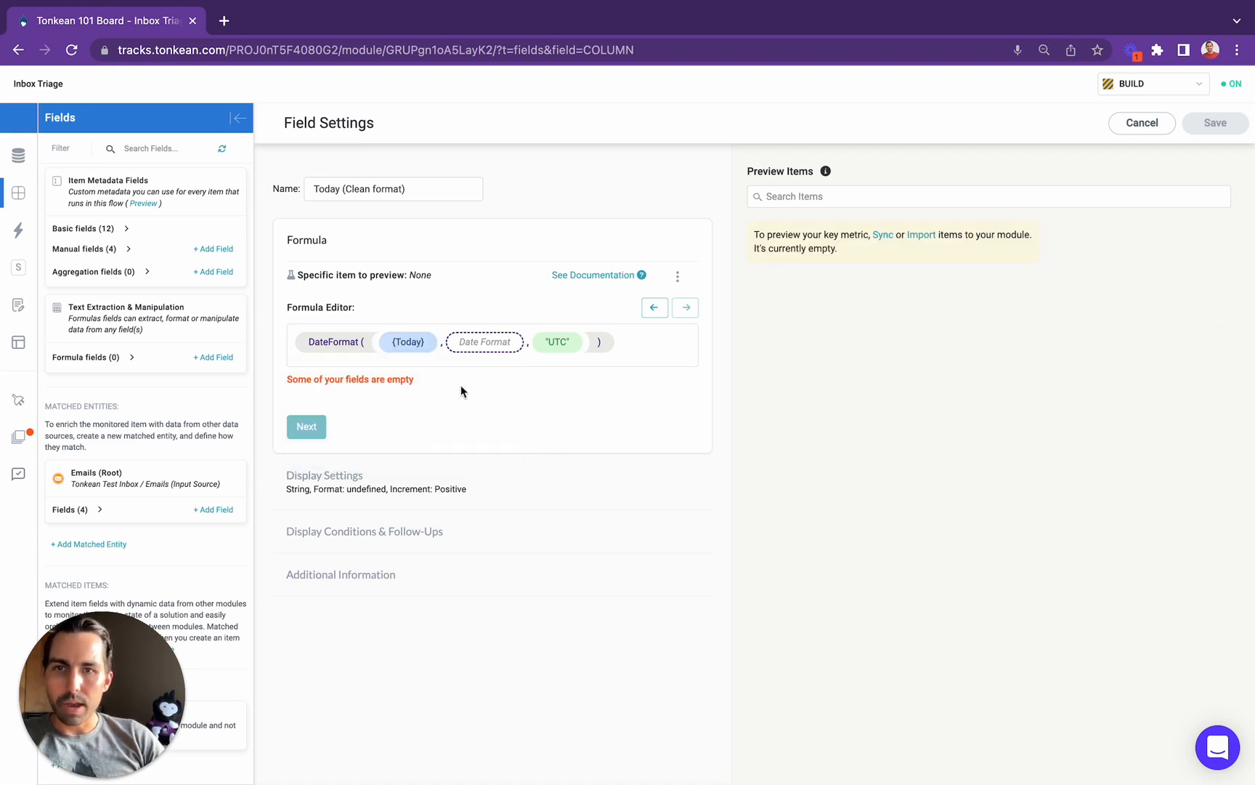
Step: Set the formula's date format to the preset dd-M-yyyy hh:mm:ss, keeping the UTC timezone
left_click(492, 342)
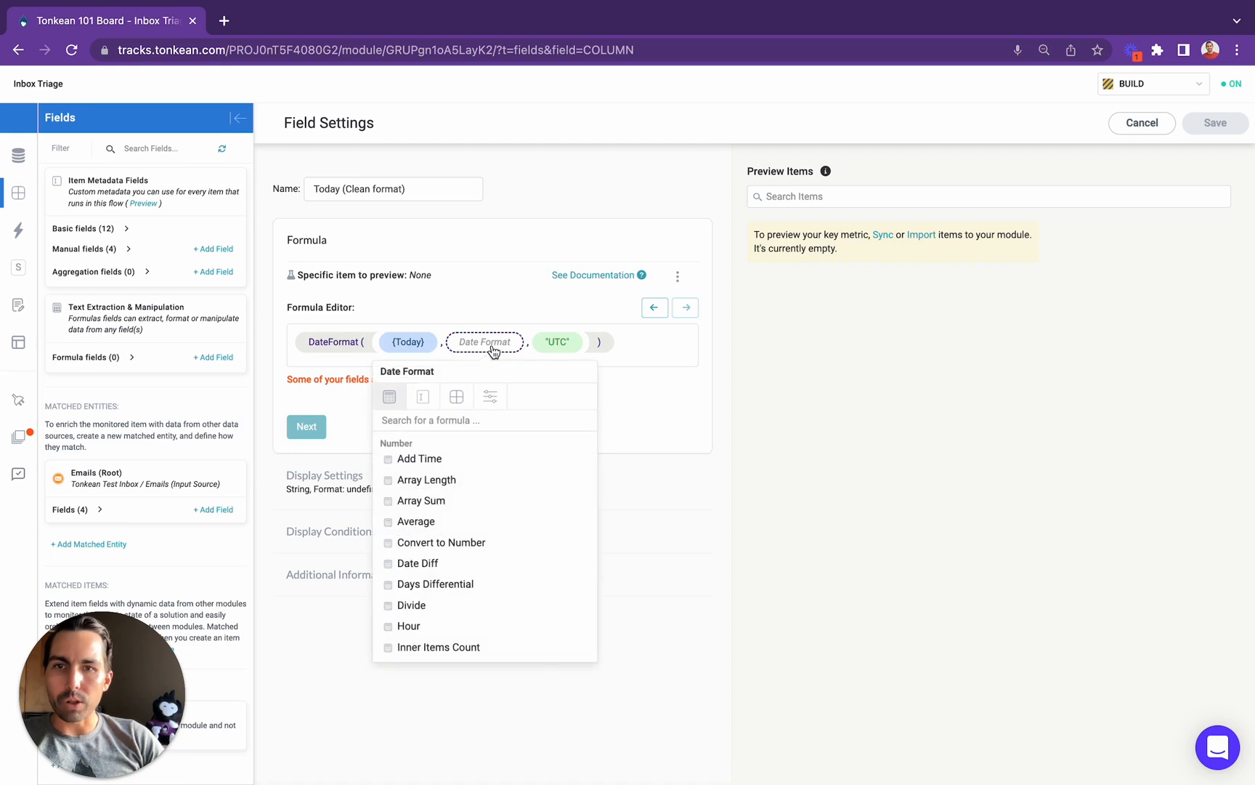
left_click(491, 398)
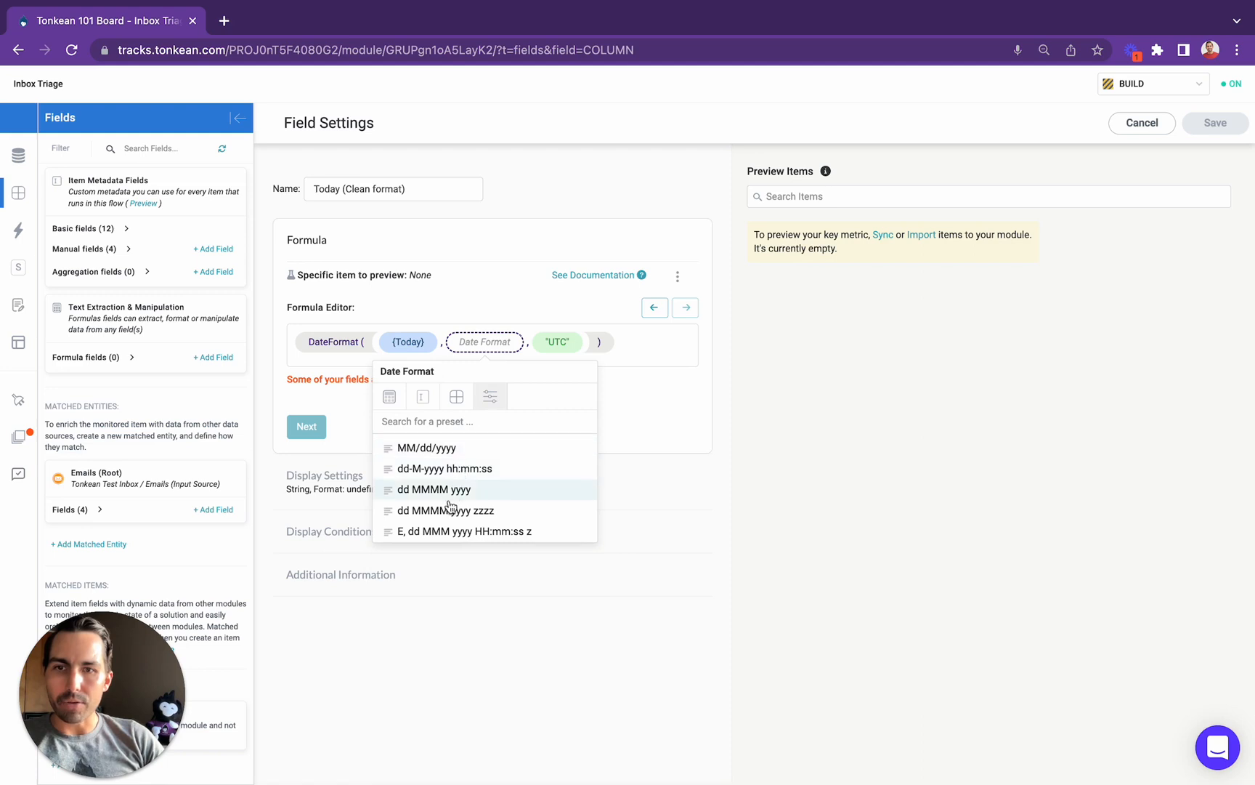
left_click(448, 468)
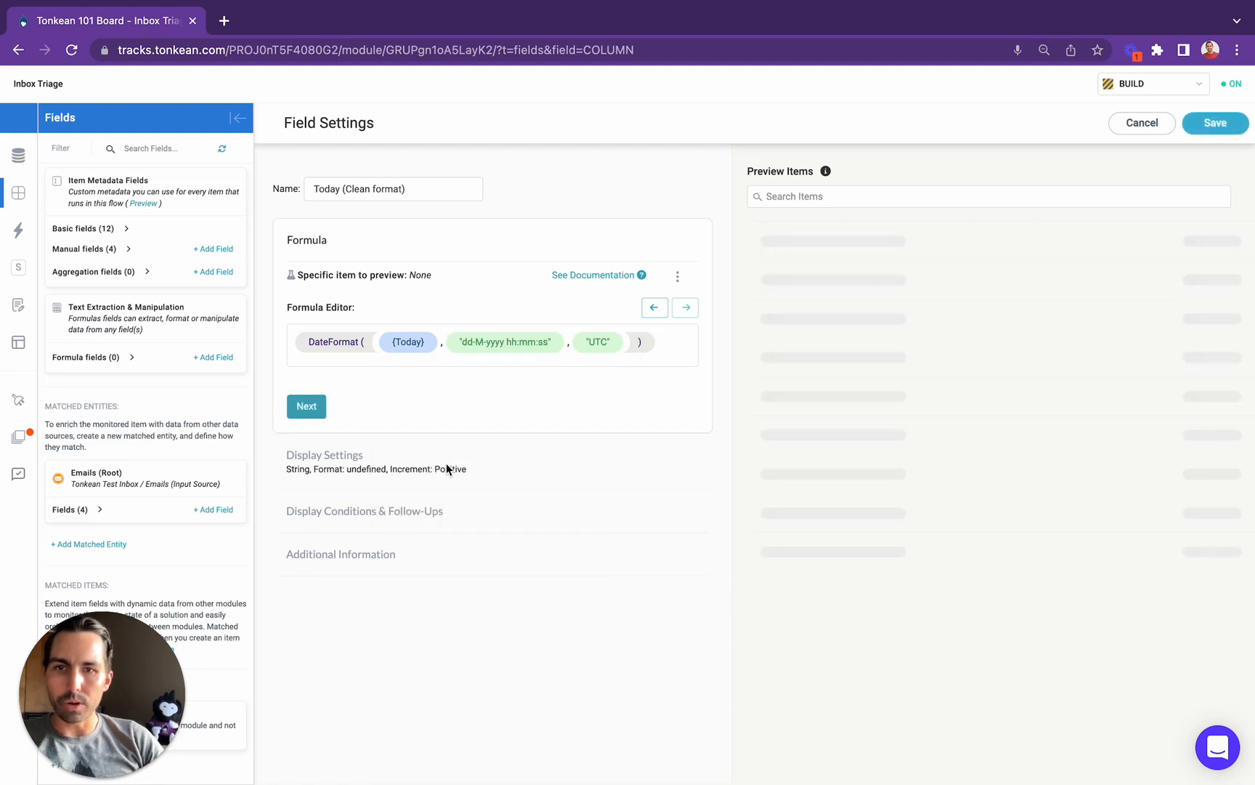
left_click(597, 342)
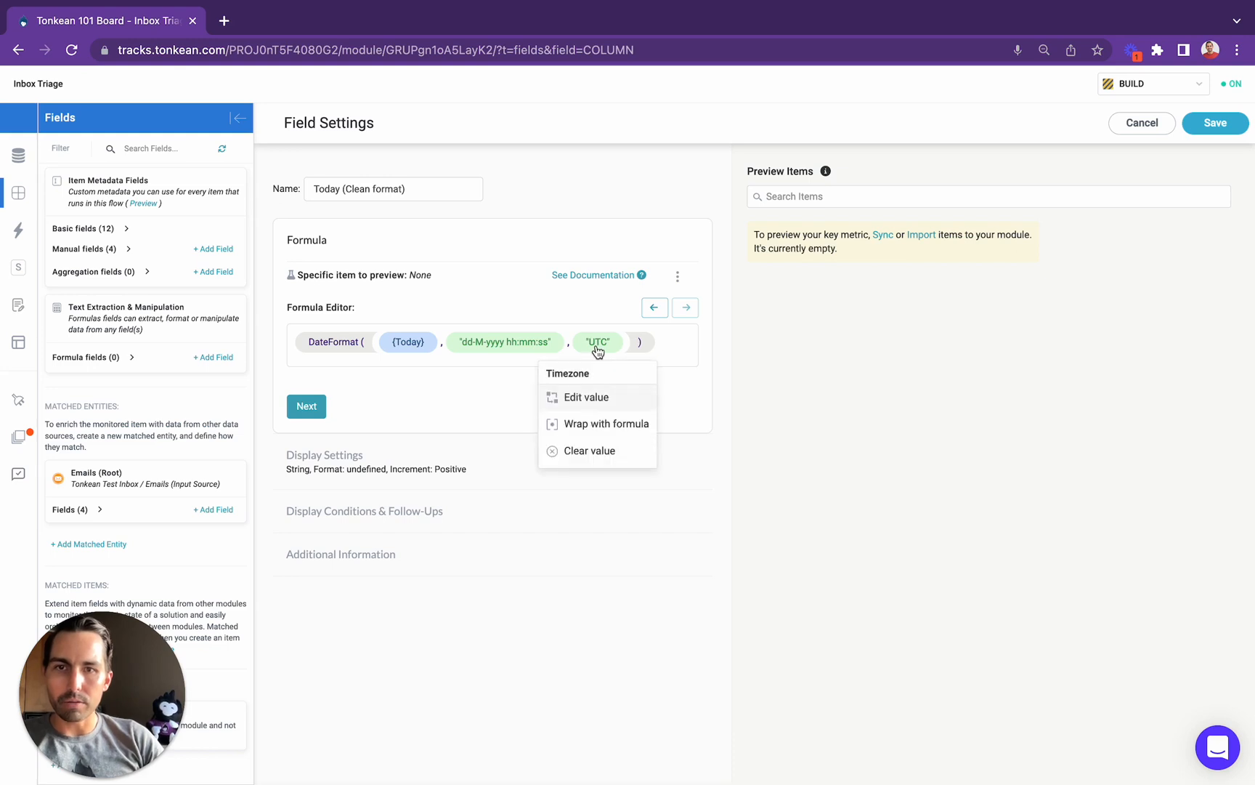
left_click(471, 391)
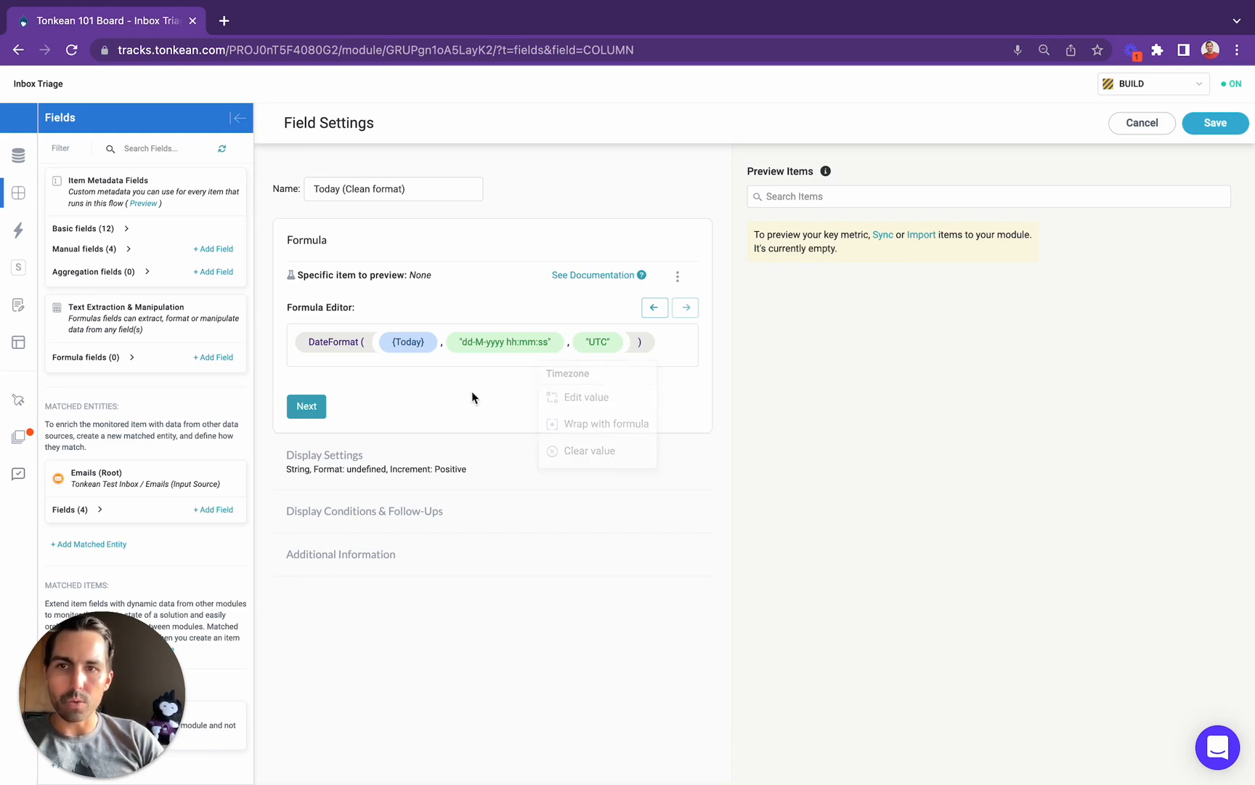
Step: Display the formula field as a Date, save it, and expand the list of formula fields
left_click(307, 406)
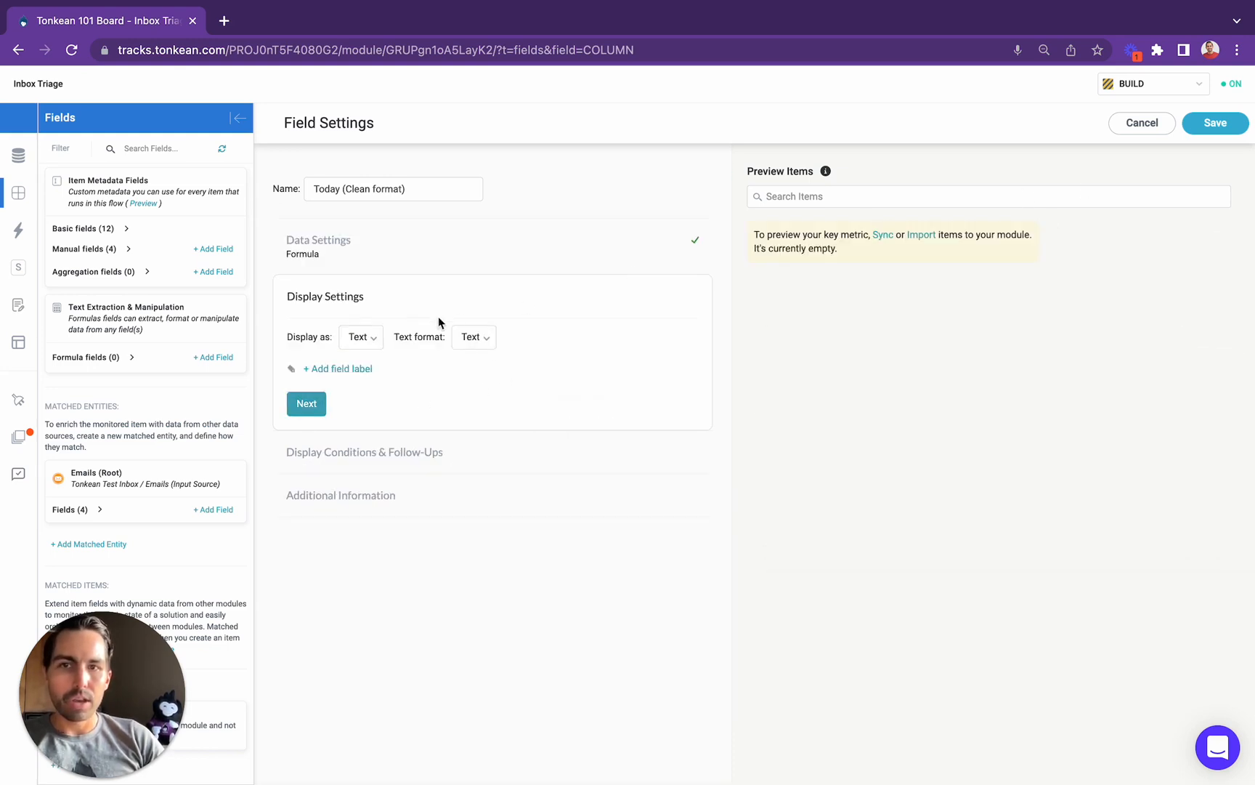
left_click(360, 338)
left_click(378, 424)
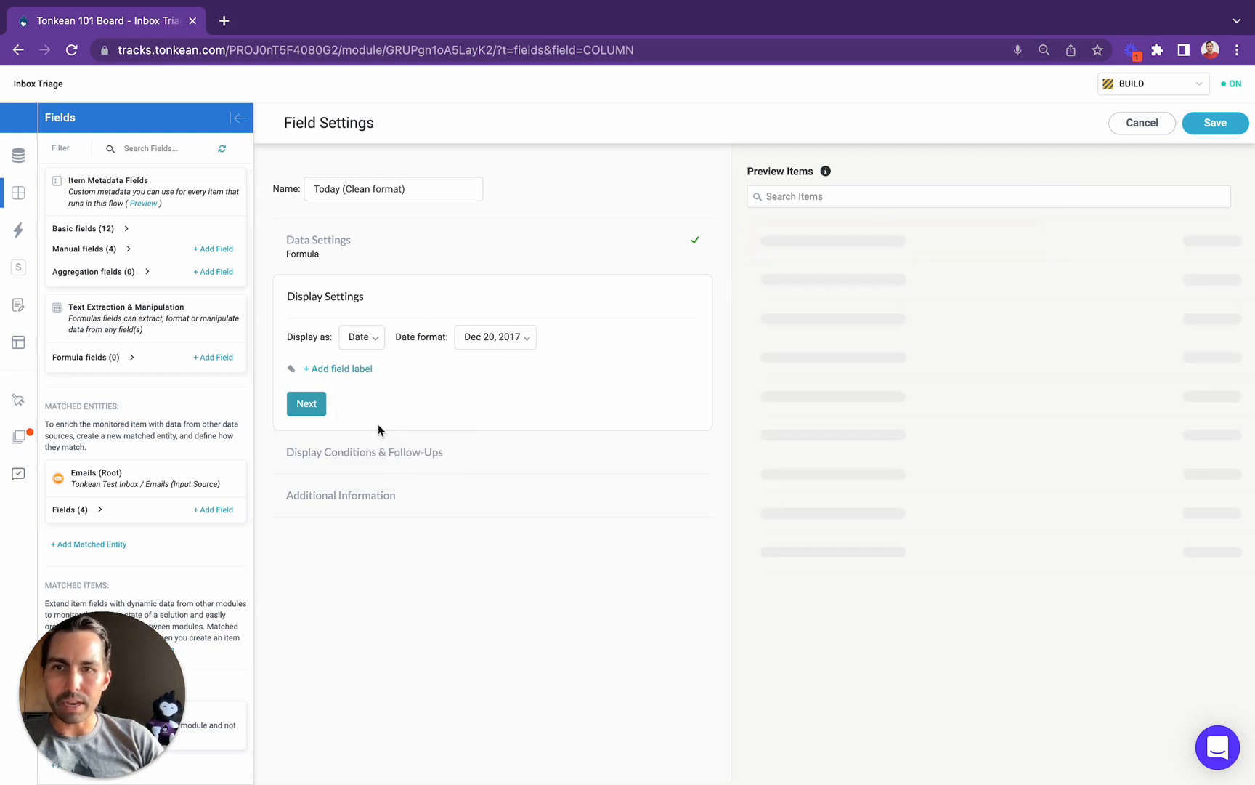
left_click(1215, 123)
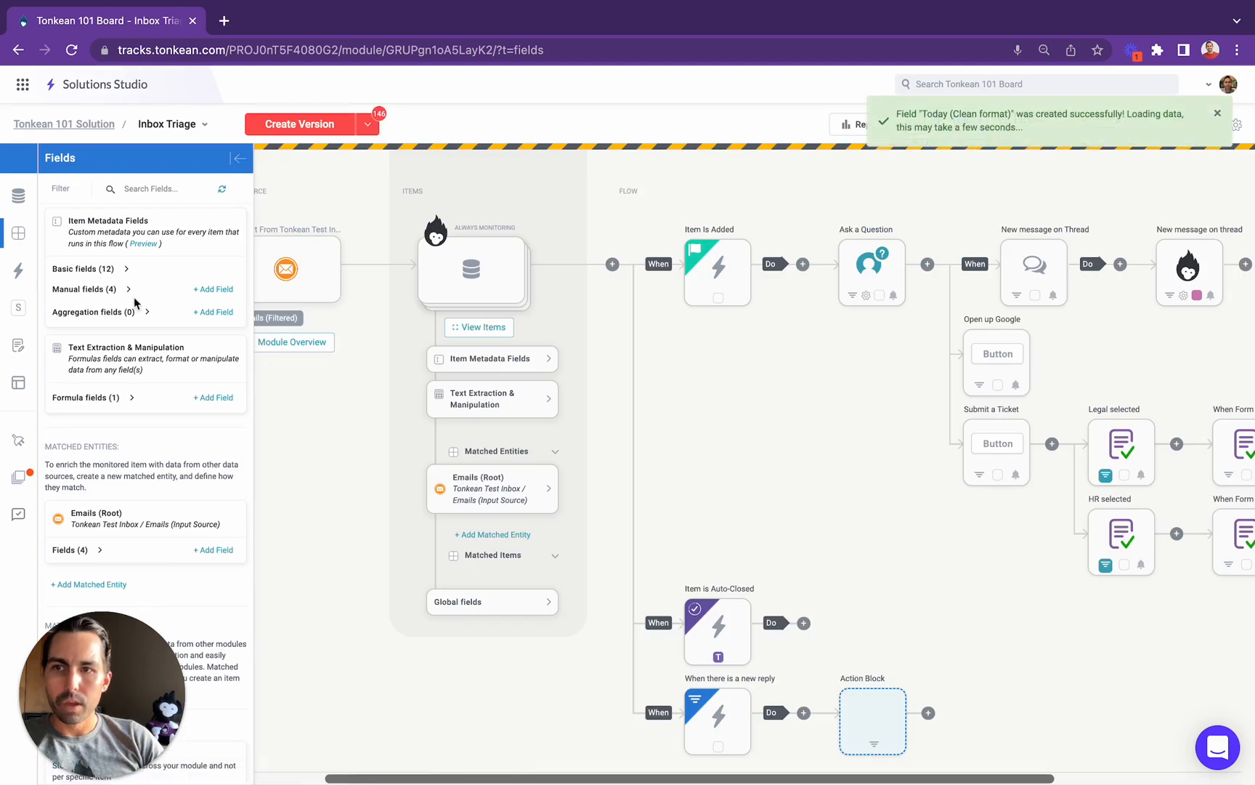
left_click(133, 397)
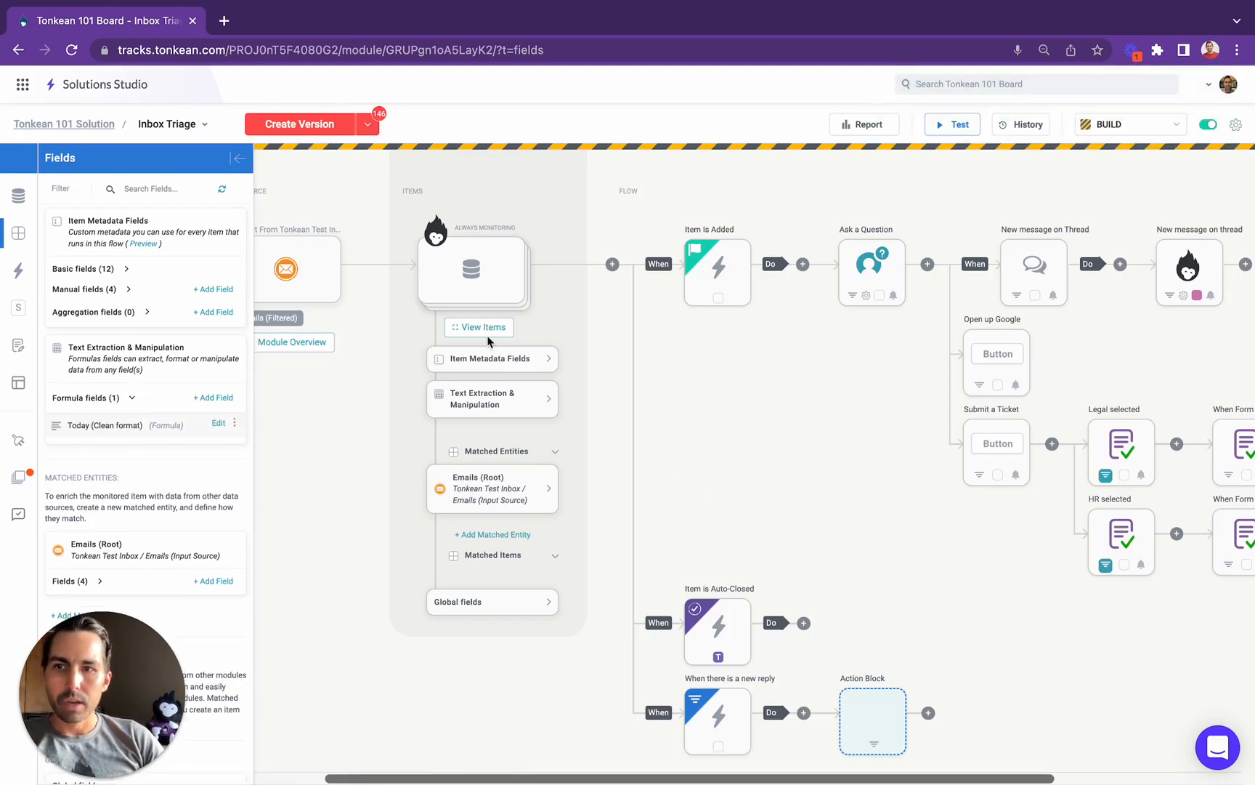
Step: Insert the Today (Clean format) field at the end of the Title value in the "Update due date + title" action
scroll(894, 554, "right", 5)
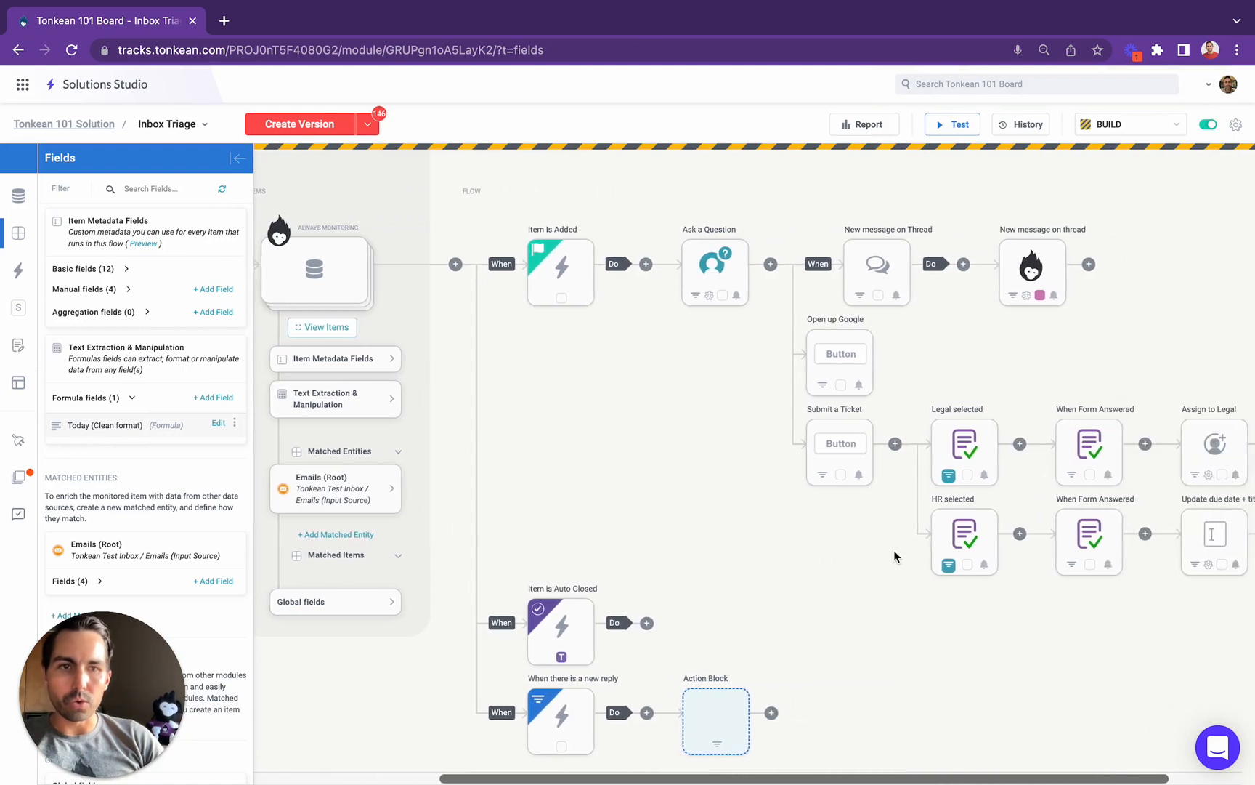
scroll(893, 555, "right", 2)
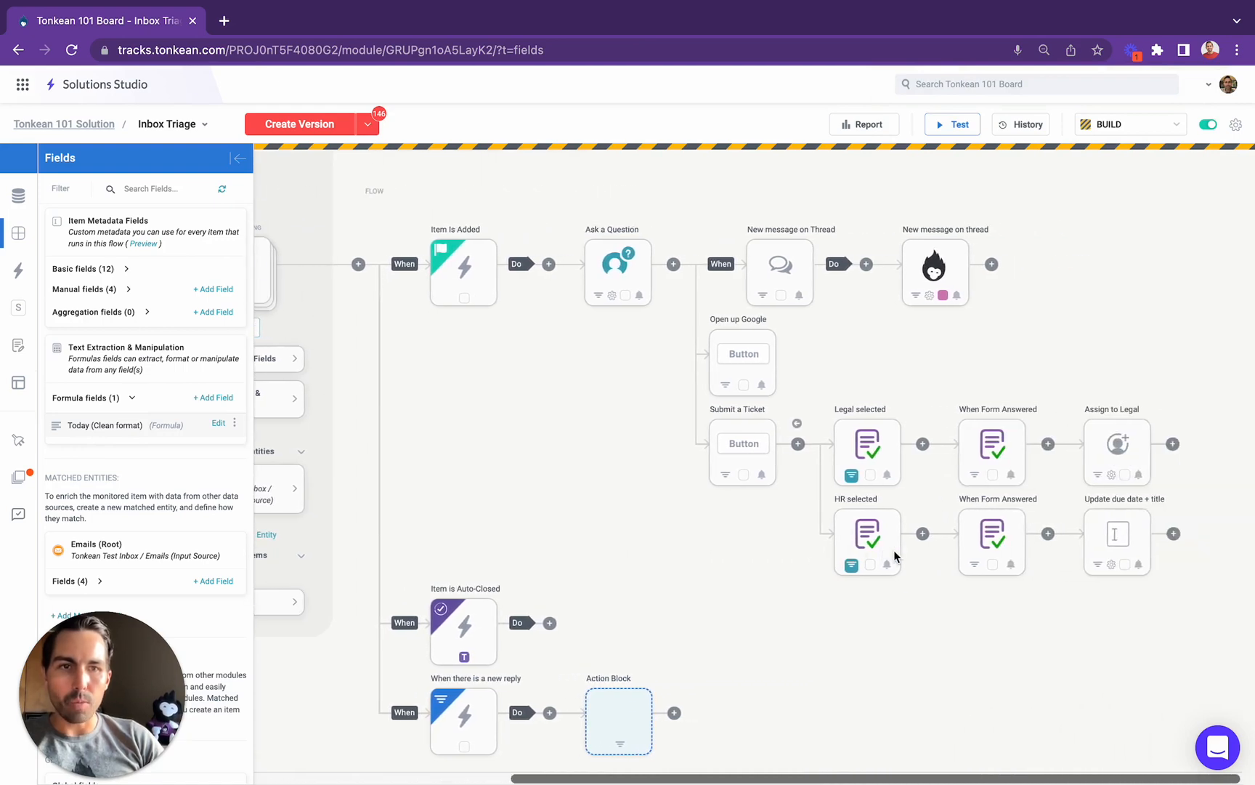
left_click(1122, 538)
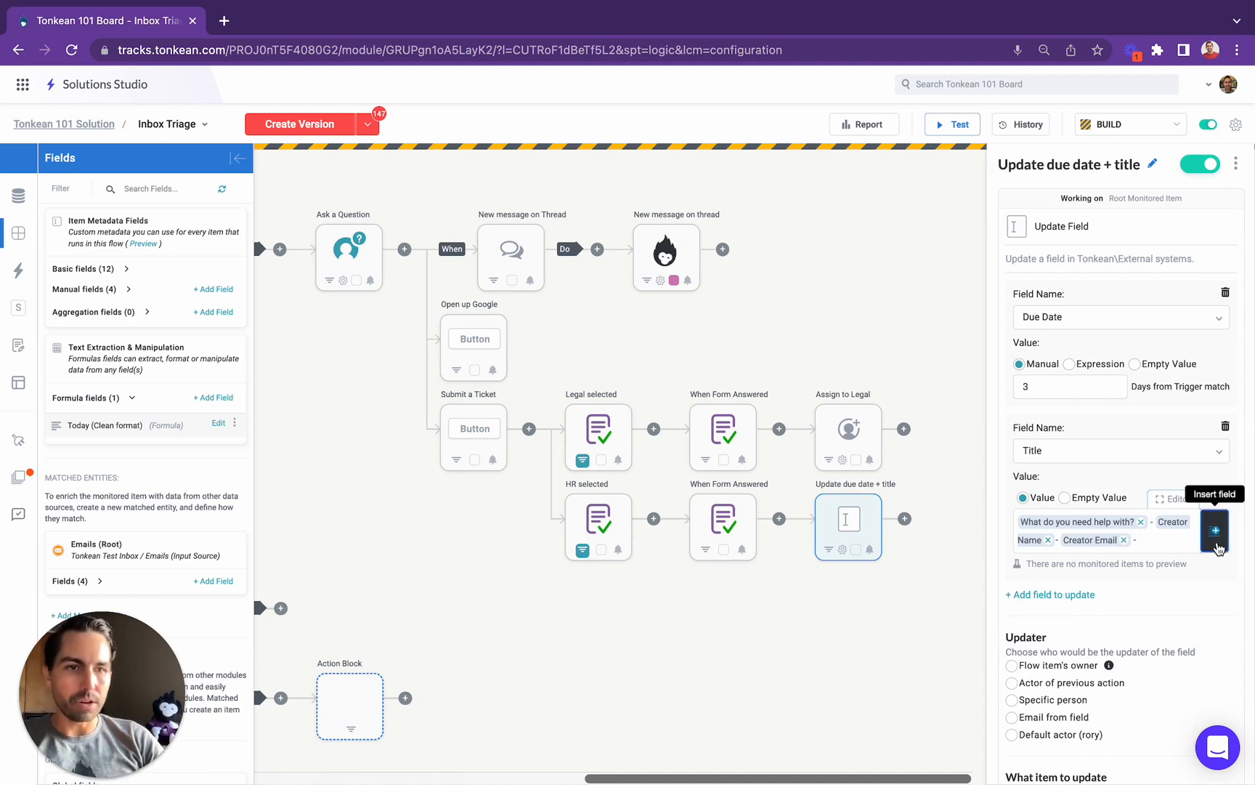
left_click(1214, 531)
scroll(1158, 645, "down", 2)
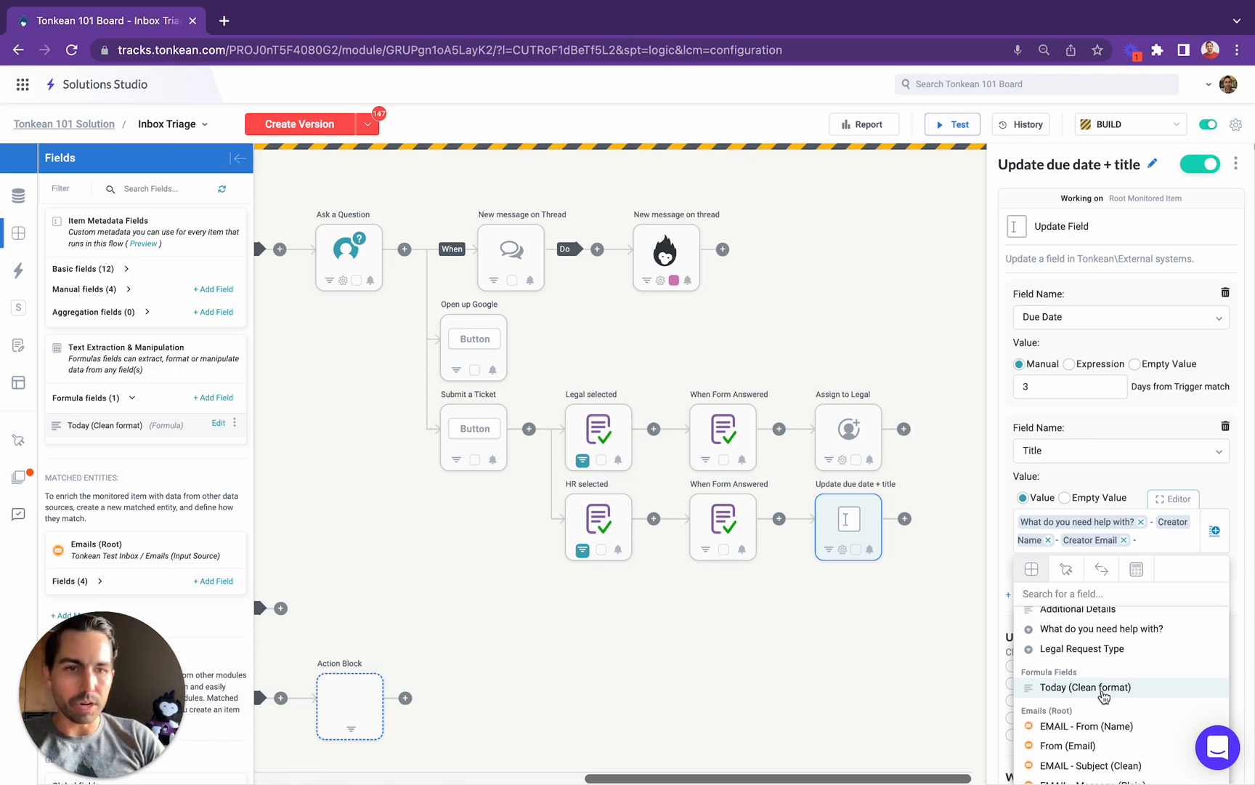
left_click(1104, 696)
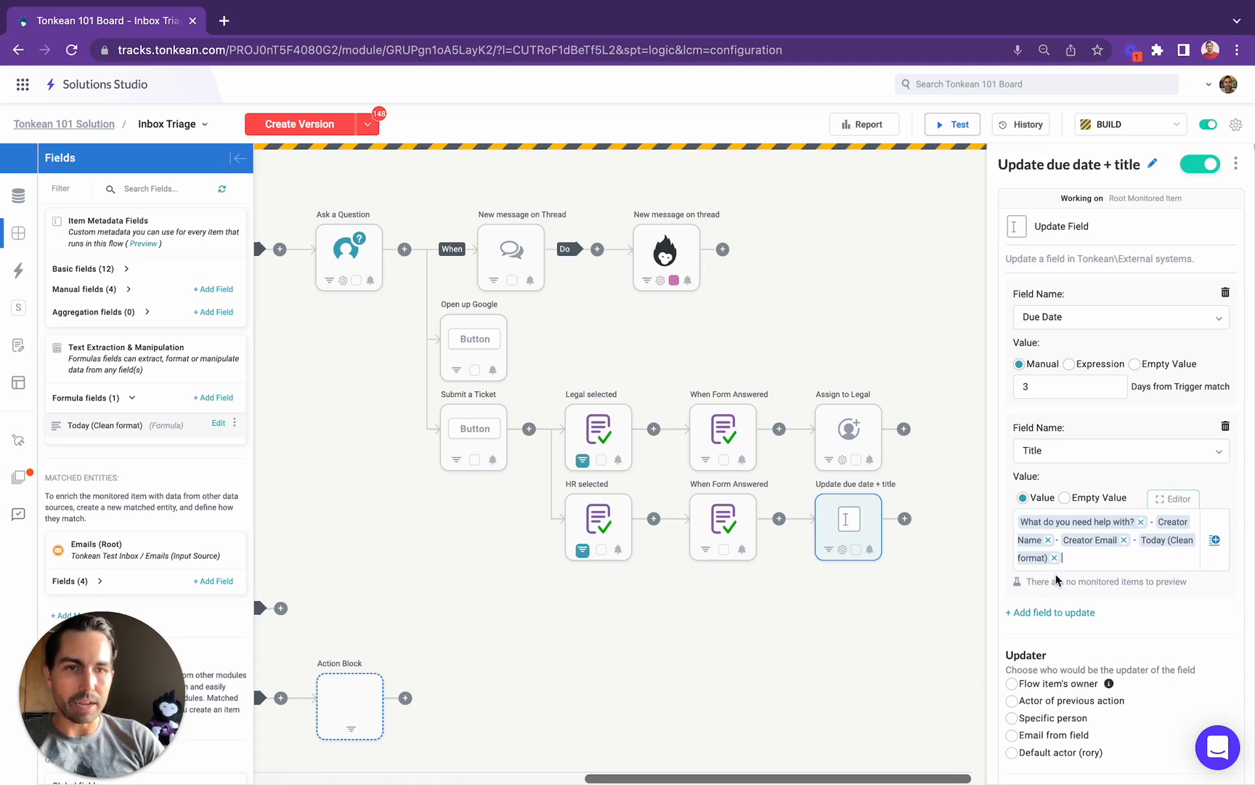
left_click(967, 602)
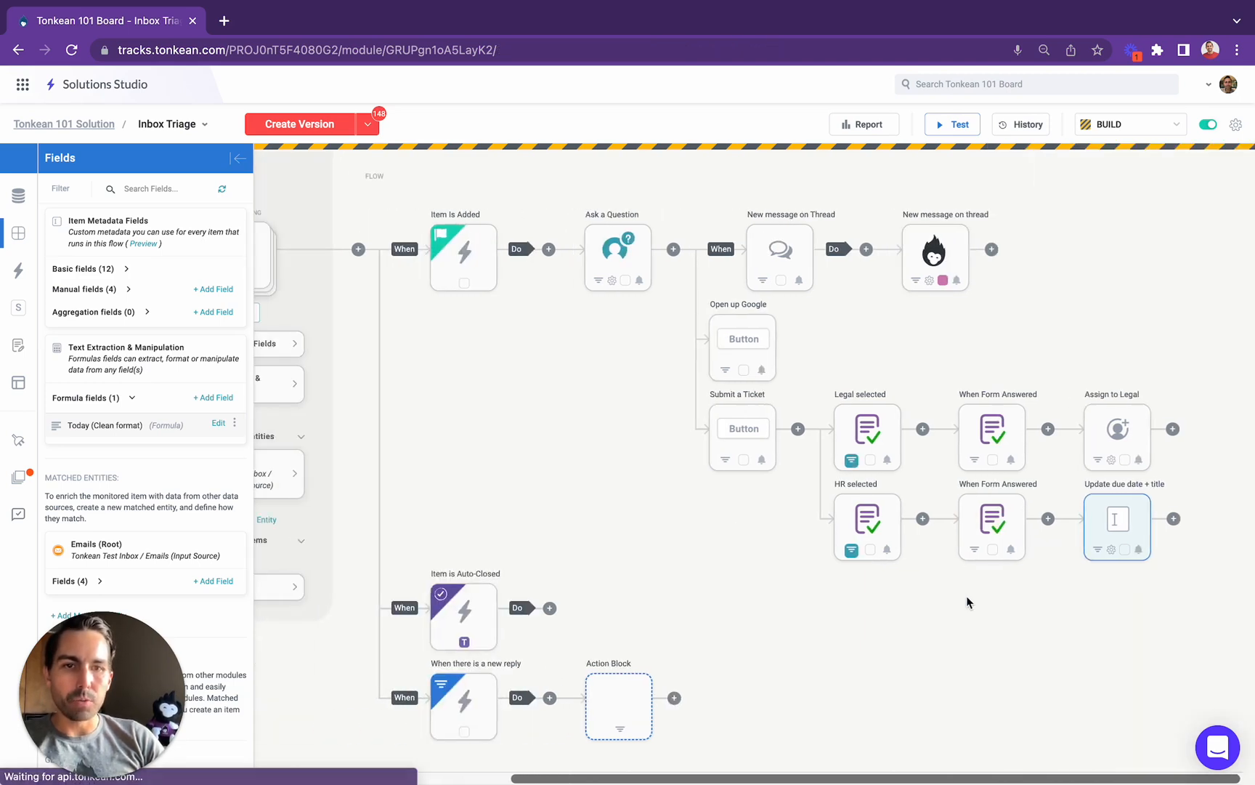
Step: Add a new global field with Formula as its data source and name it "Count of all emails"
scroll(193, 537, "down", 3)
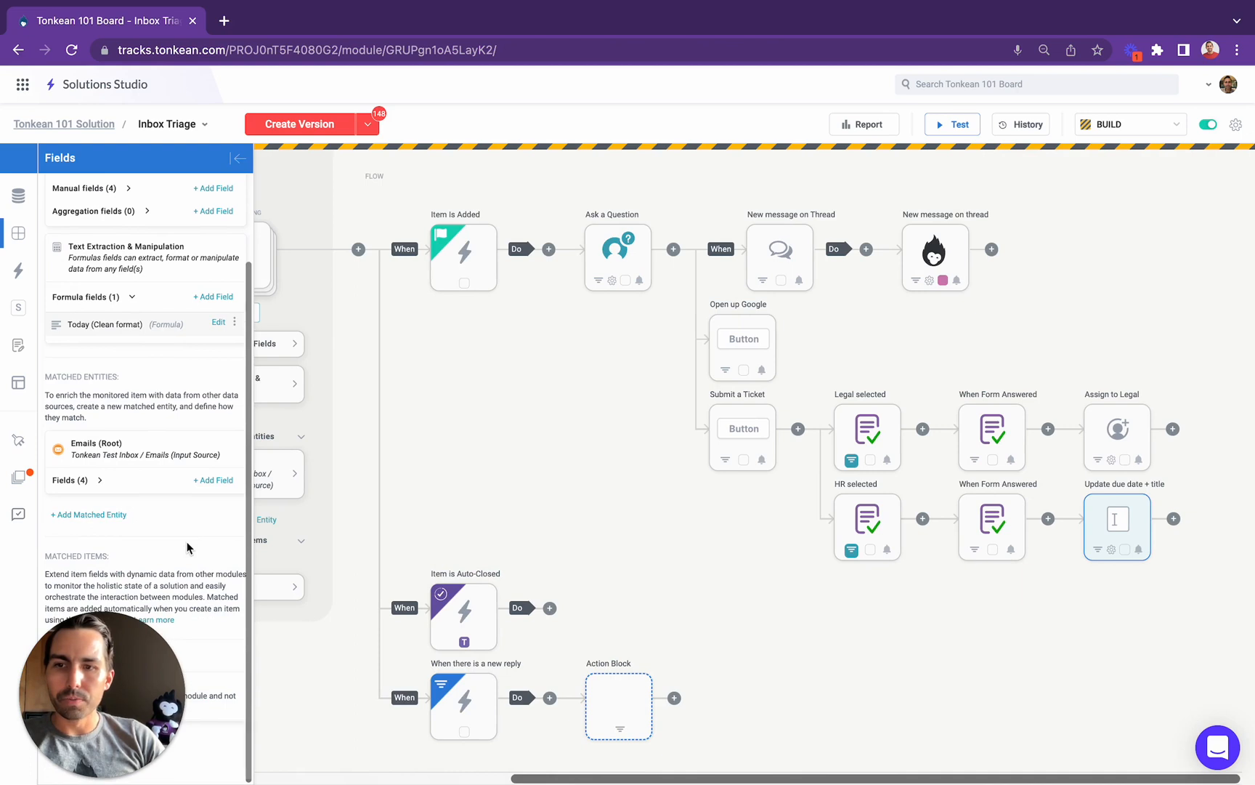
left_click_drag(122, 659, 130, 480)
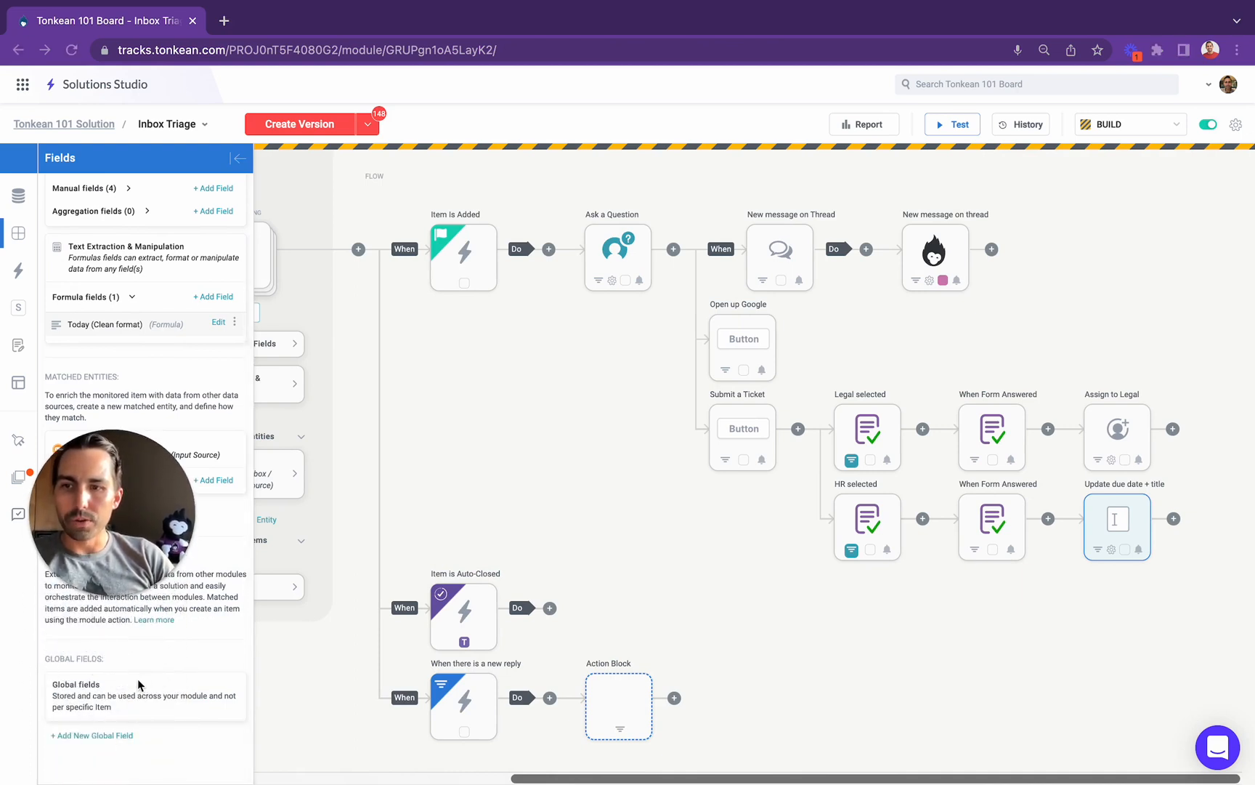
left_click(90, 736)
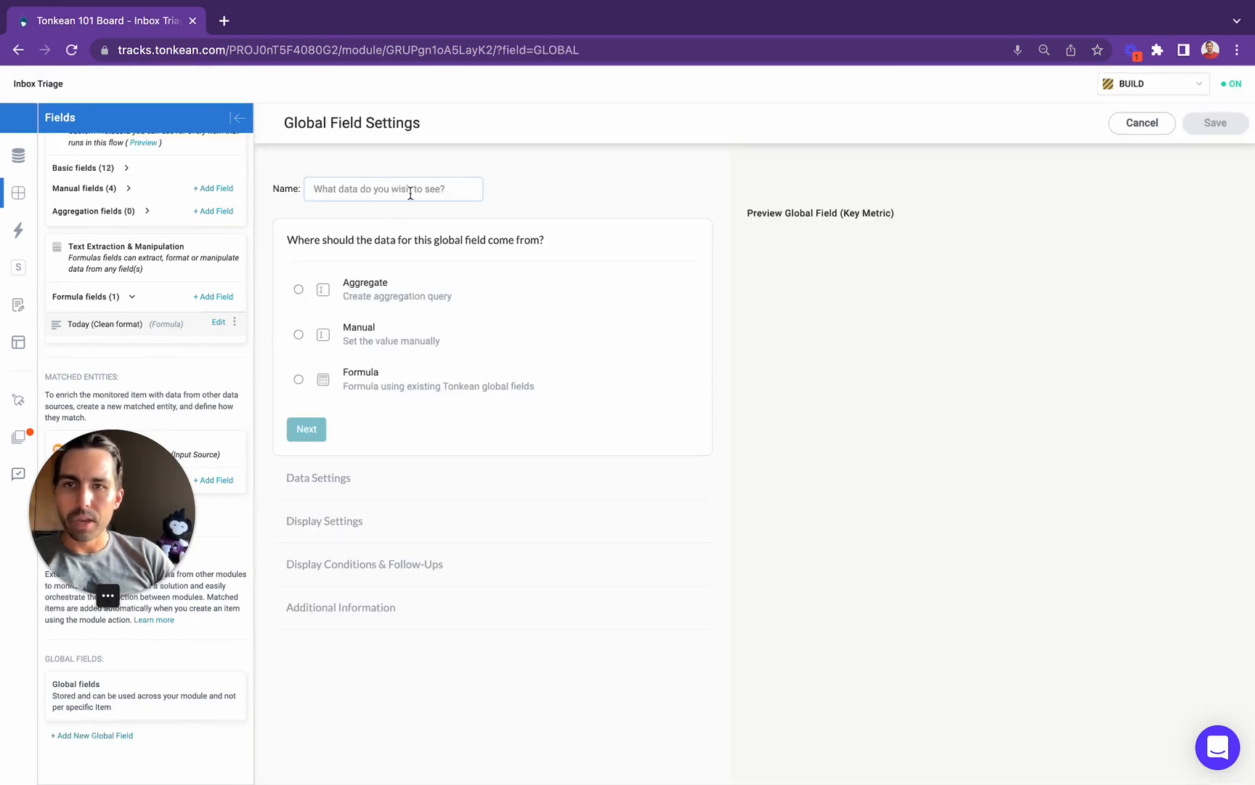
left_click(365, 191)
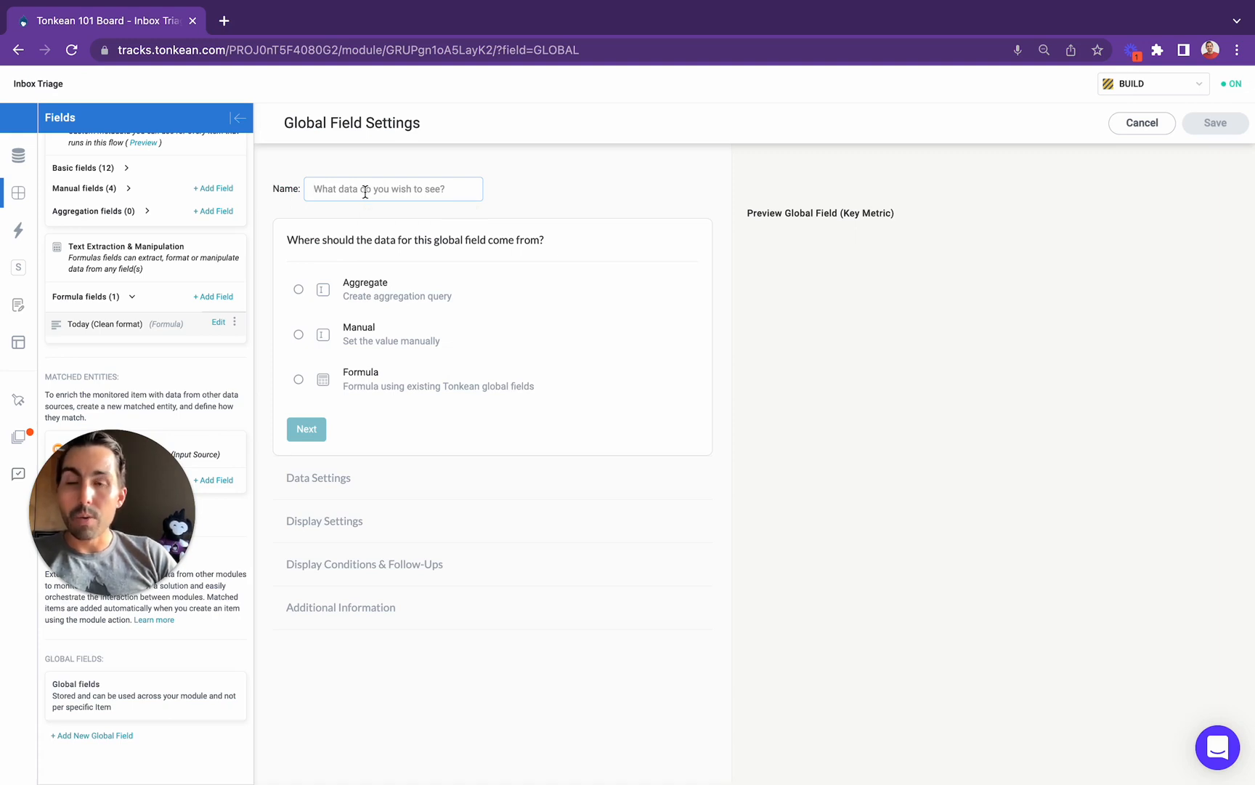
left_click(365, 389)
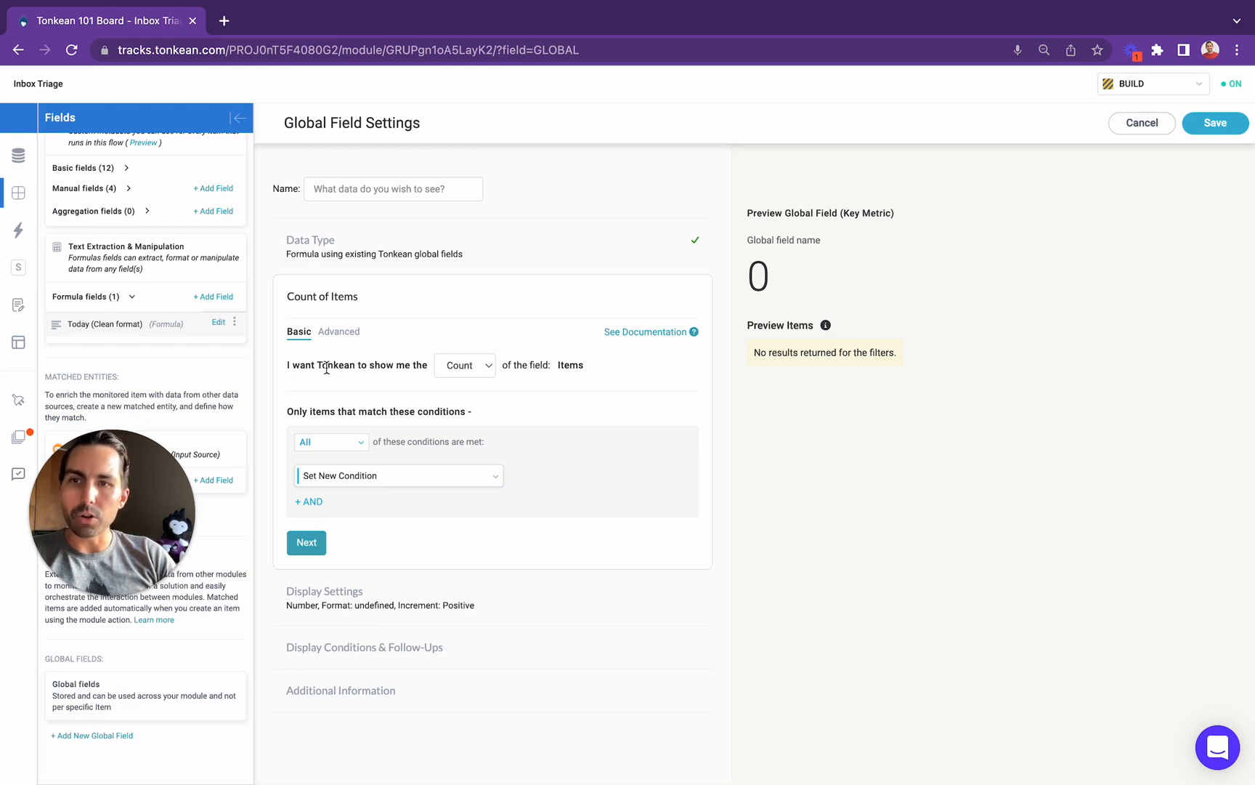
left_click(379, 189)
type("Count of all emails")
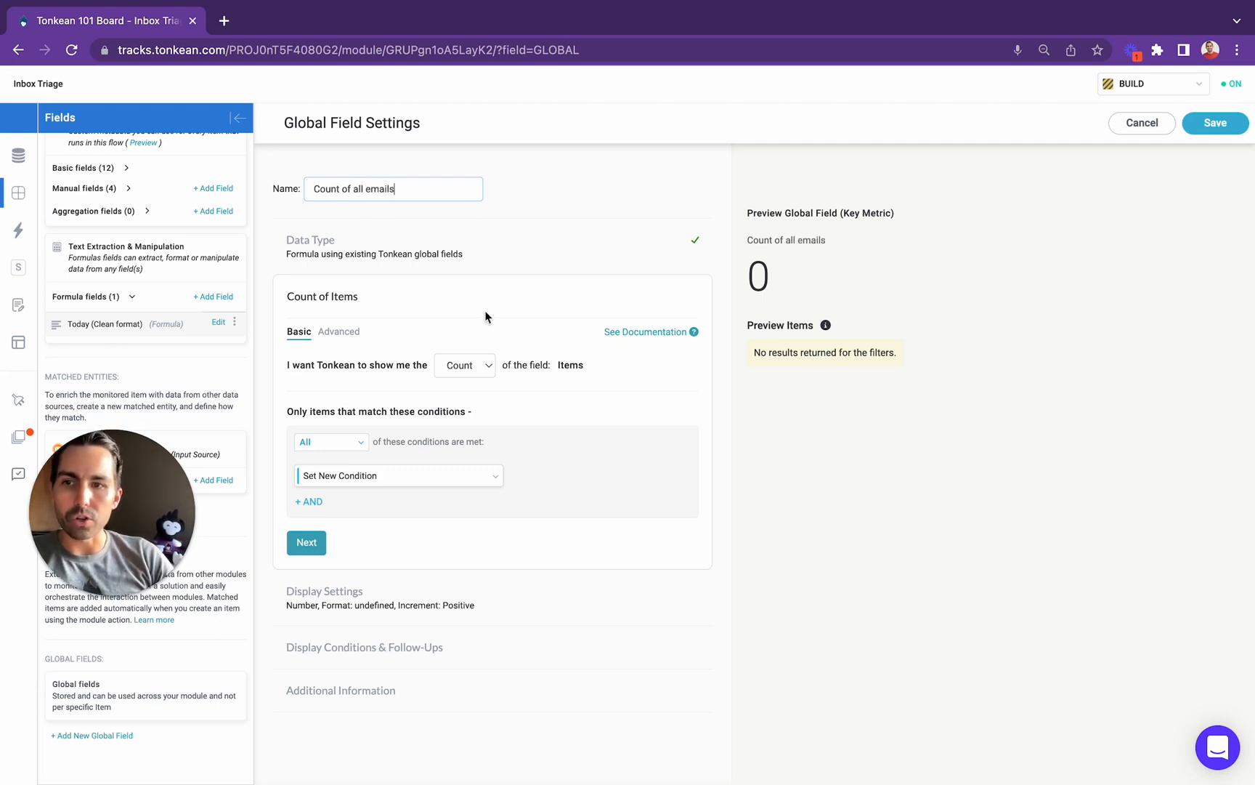
Step: Accept the global field's default count and display settings, add an "Equal to" display rule in Green without a value, and save the field
left_click(310, 544)
left_click(309, 507)
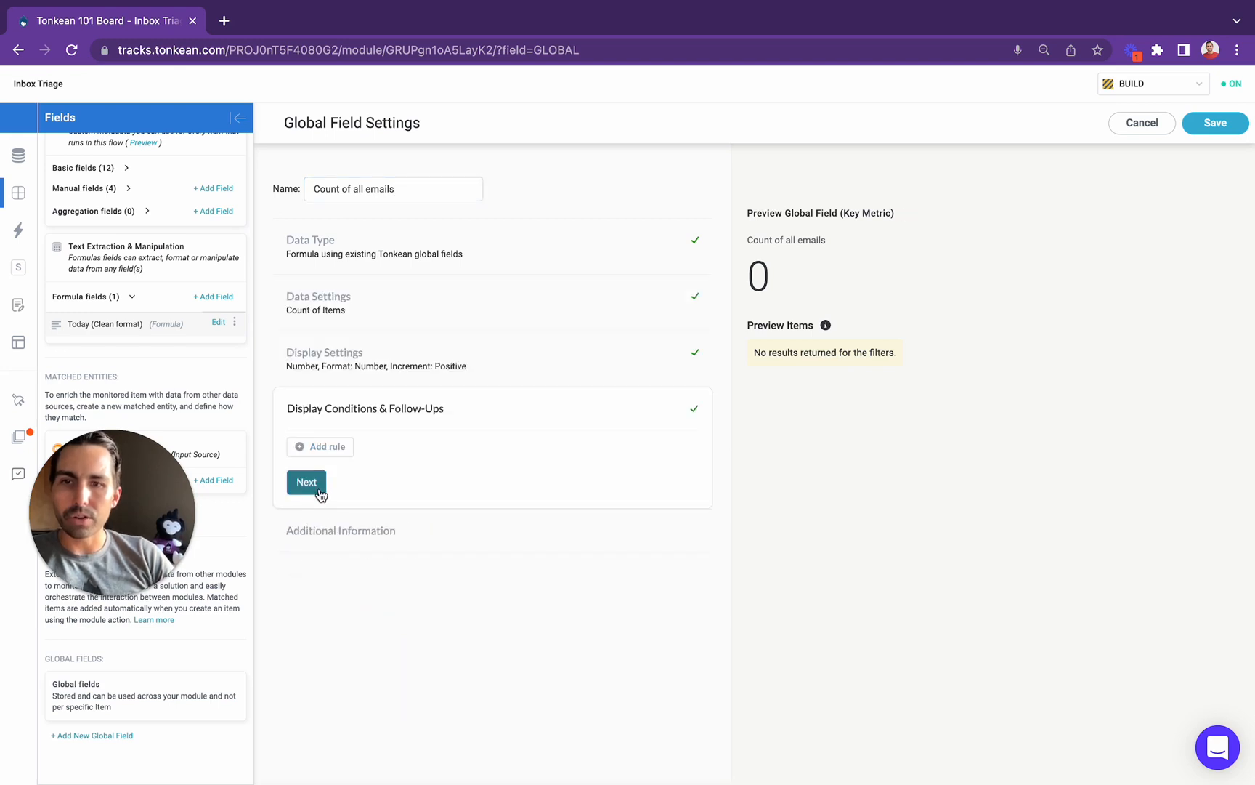
left_click(313, 483)
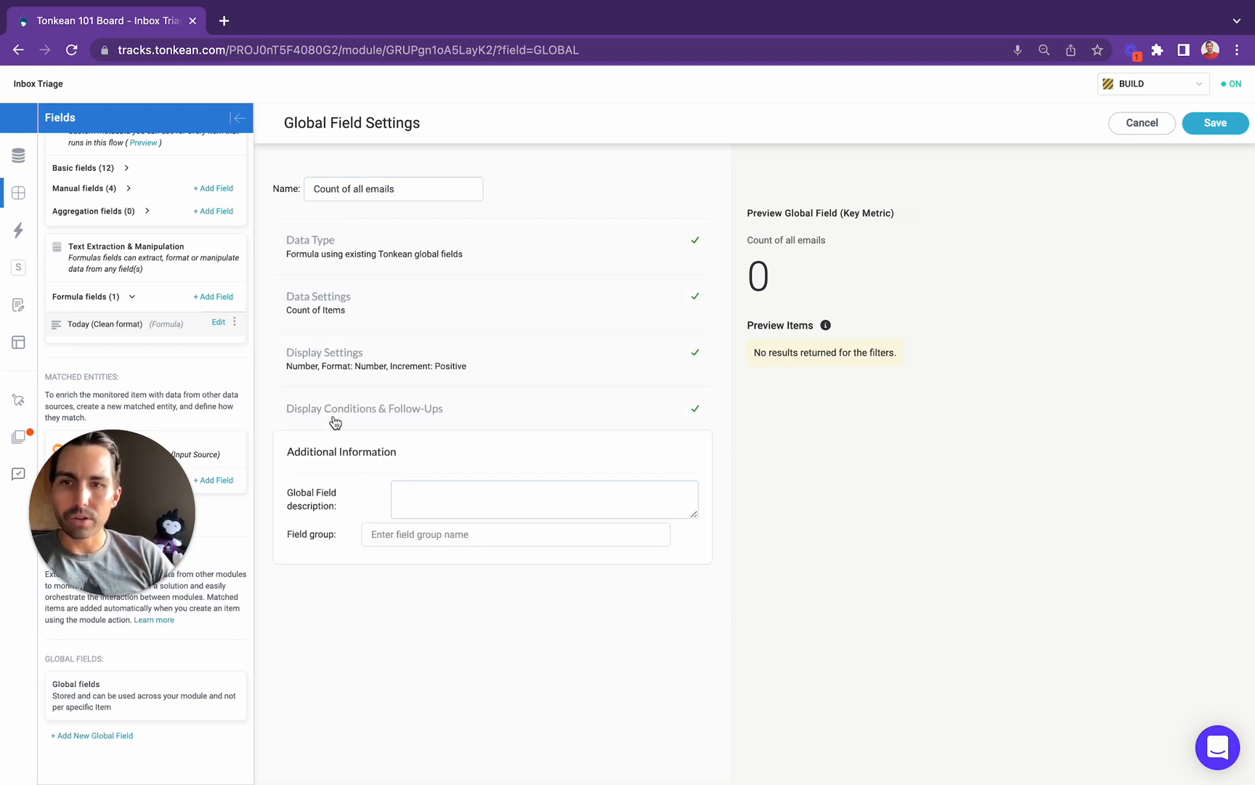
left_click(333, 411)
left_click(321, 455)
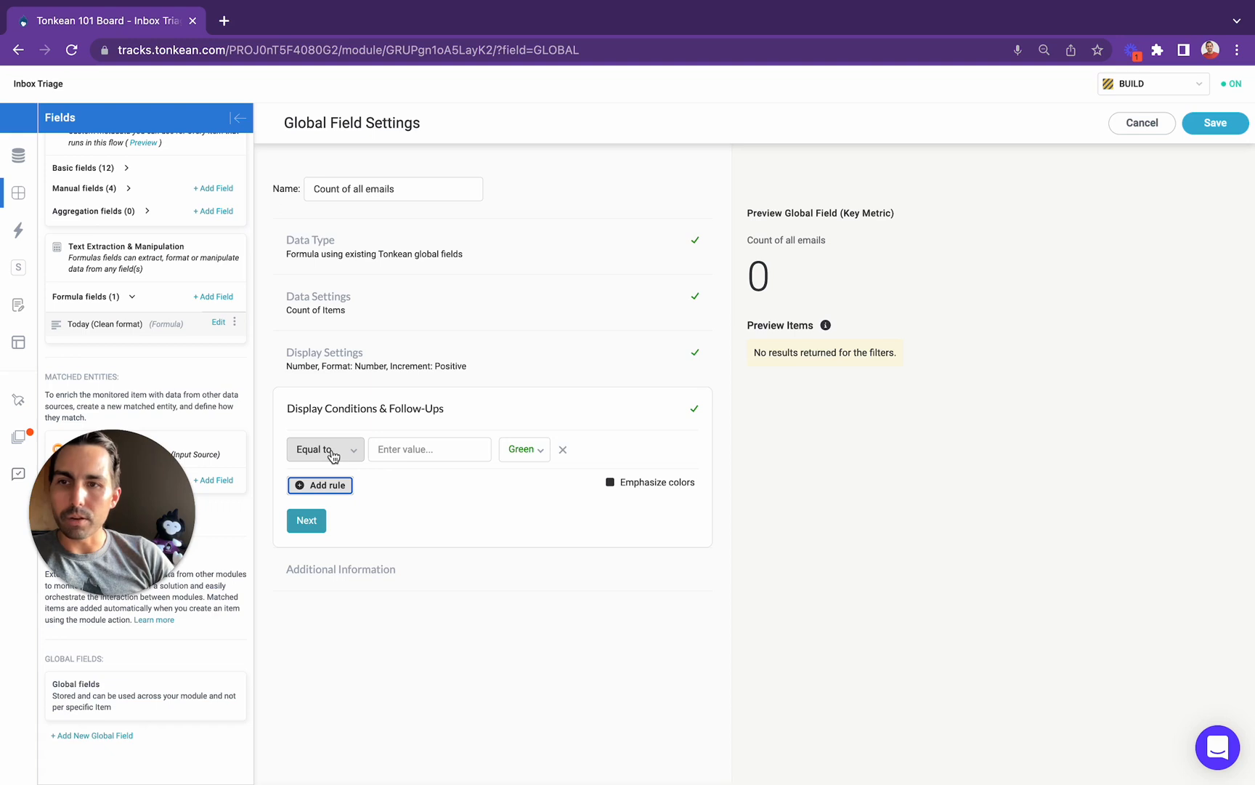
left_click(1196, 124)
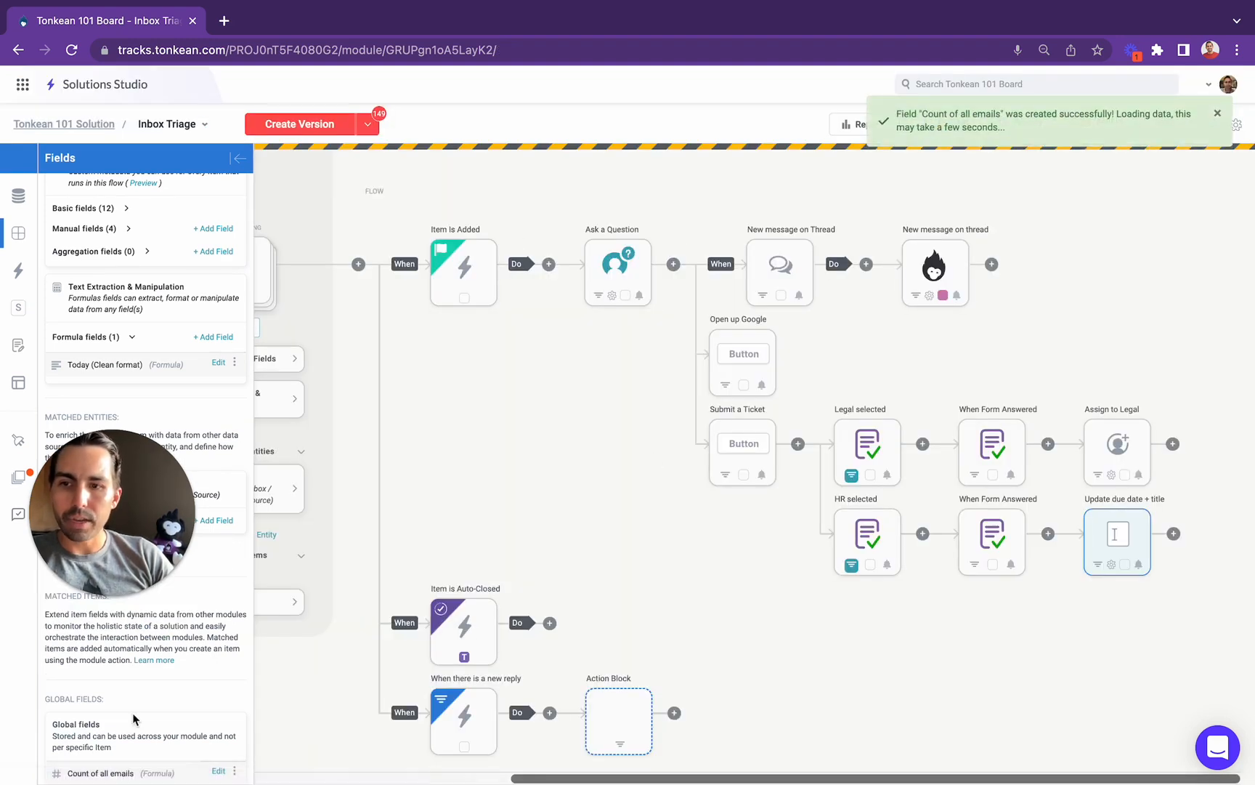
Step: Add a new global field named "# of all the HR Requests" with Formula as its data source
scroll(133, 719, "down", 2)
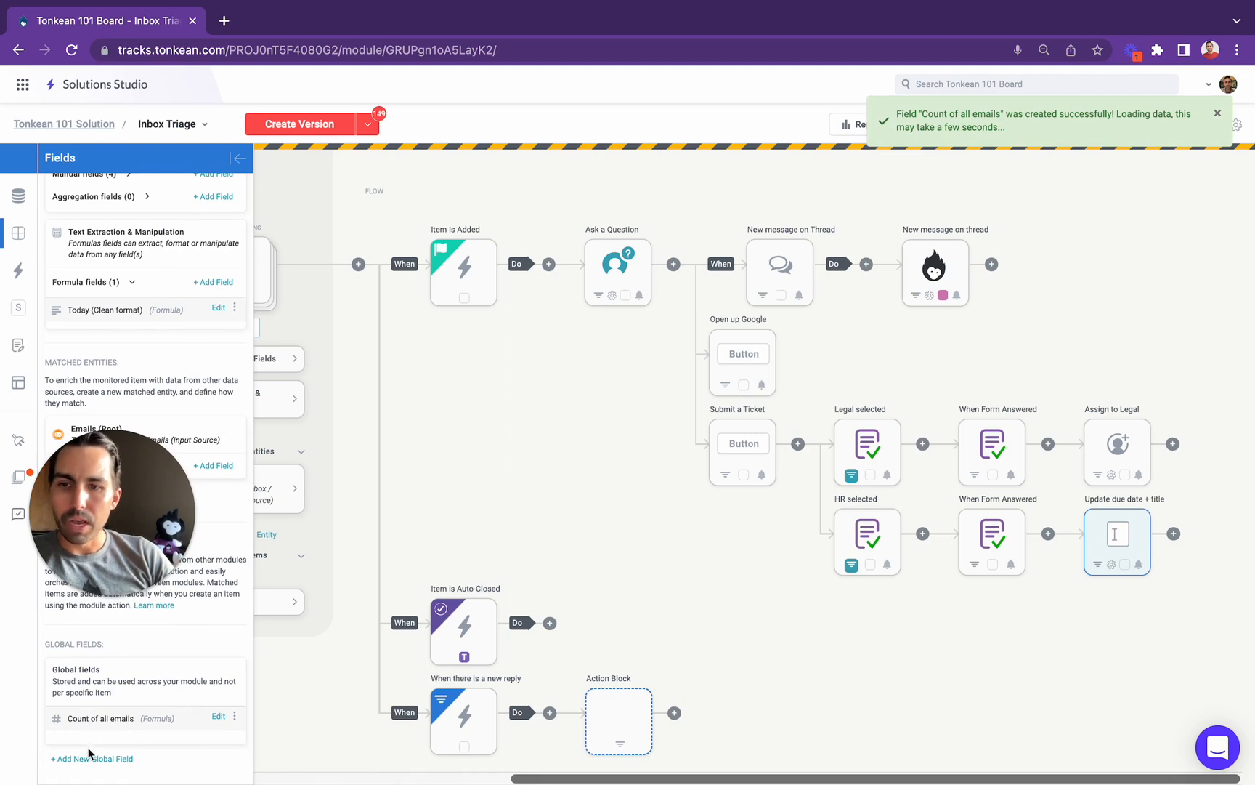
left_click(90, 758)
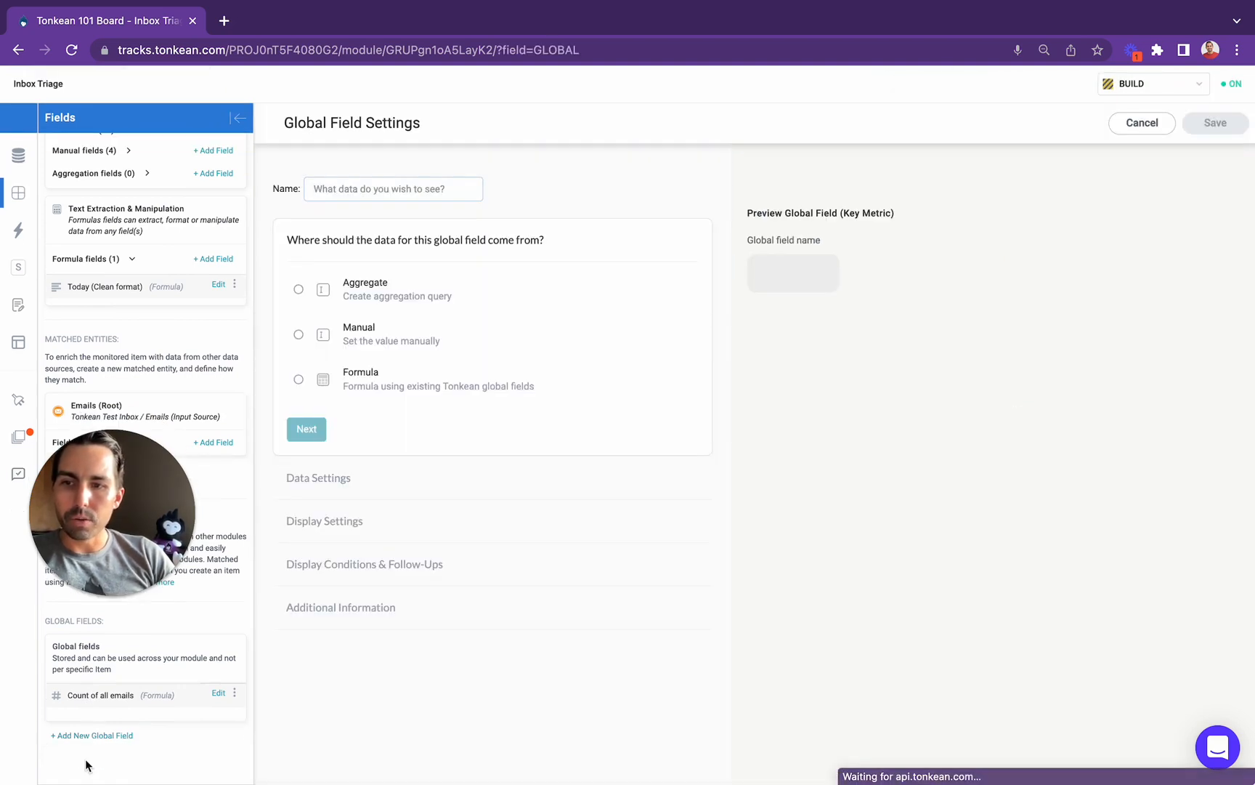
left_click(340, 195)
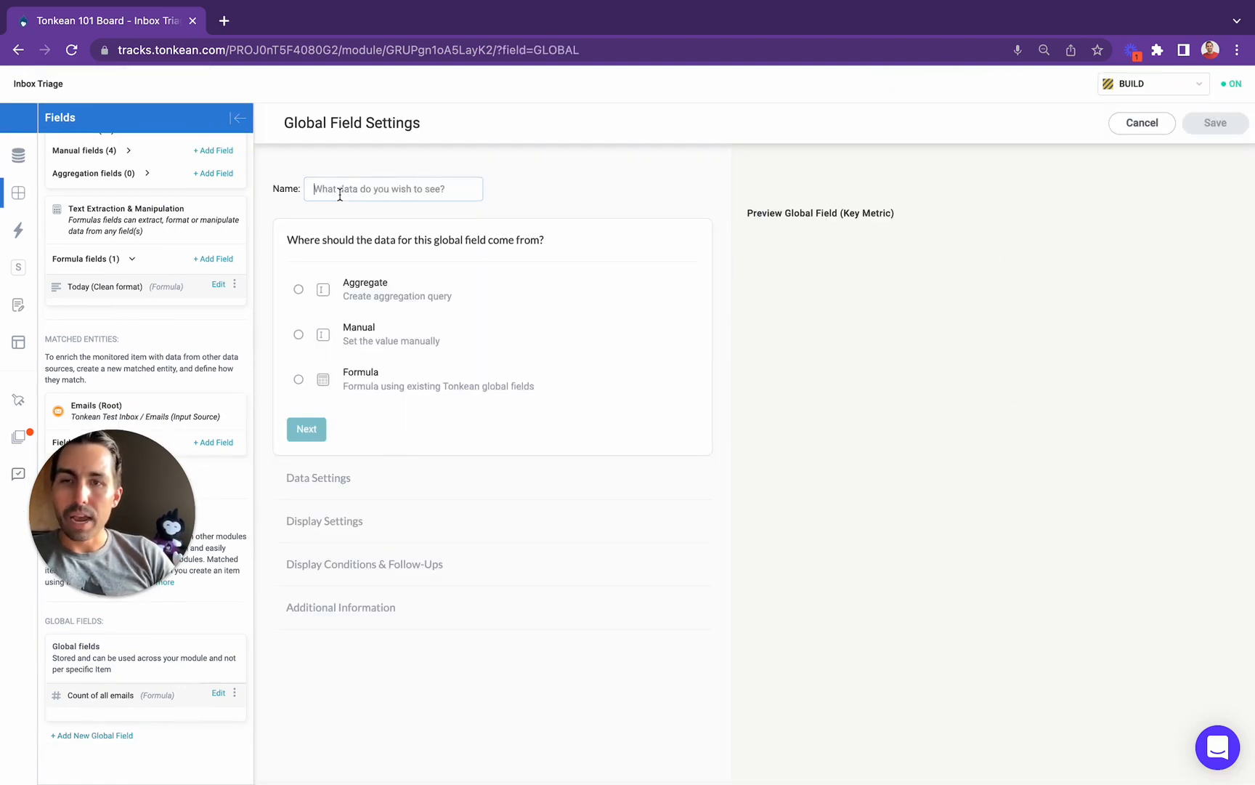
type("# of all the HR Requests")
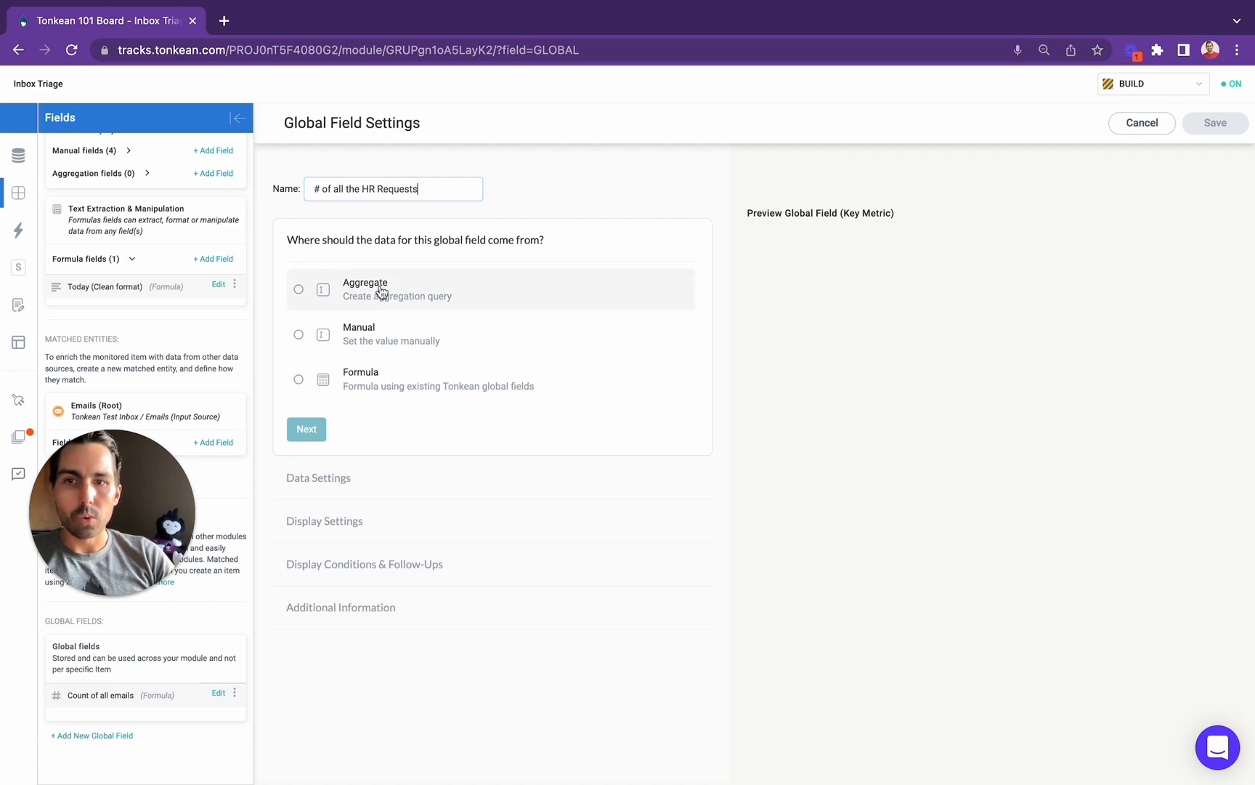
left_click(369, 382)
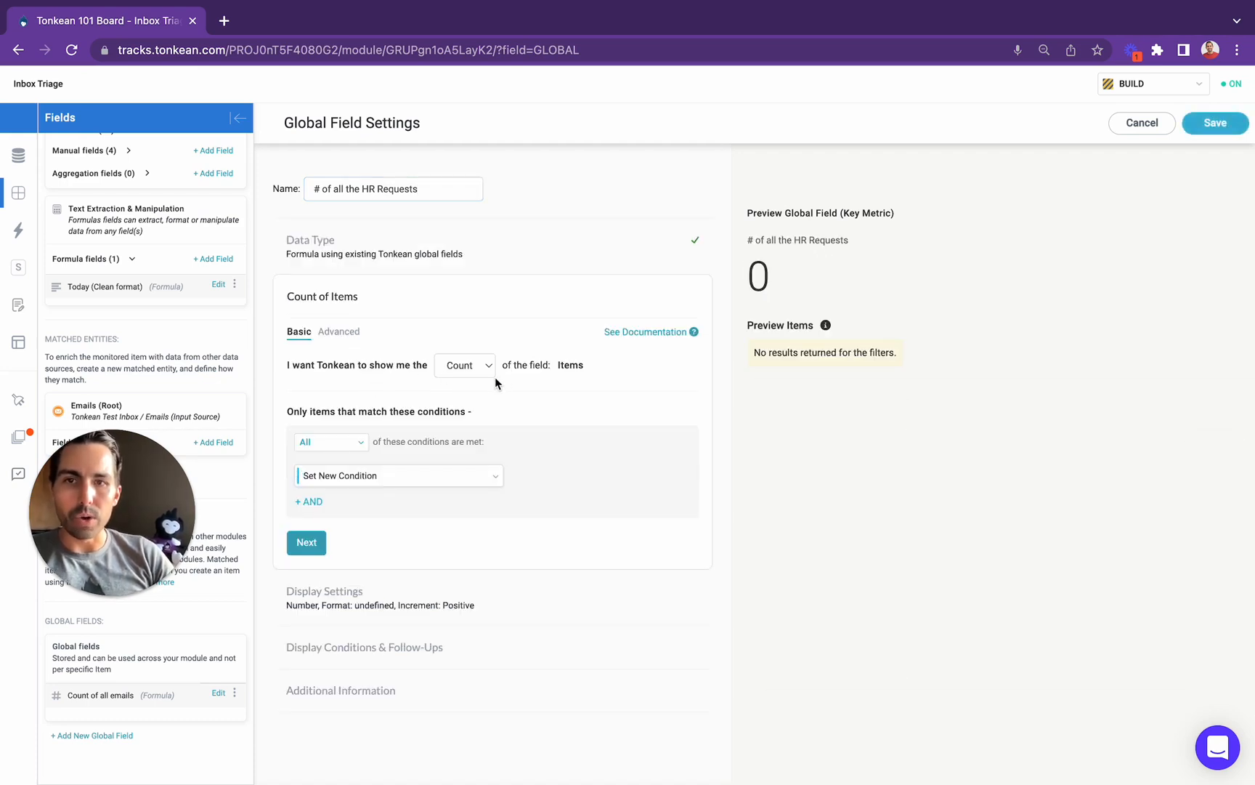
Step: Limit the item count to items whose "What do you need help with?" is Equal to HR Question, and save the field
left_click(446, 483)
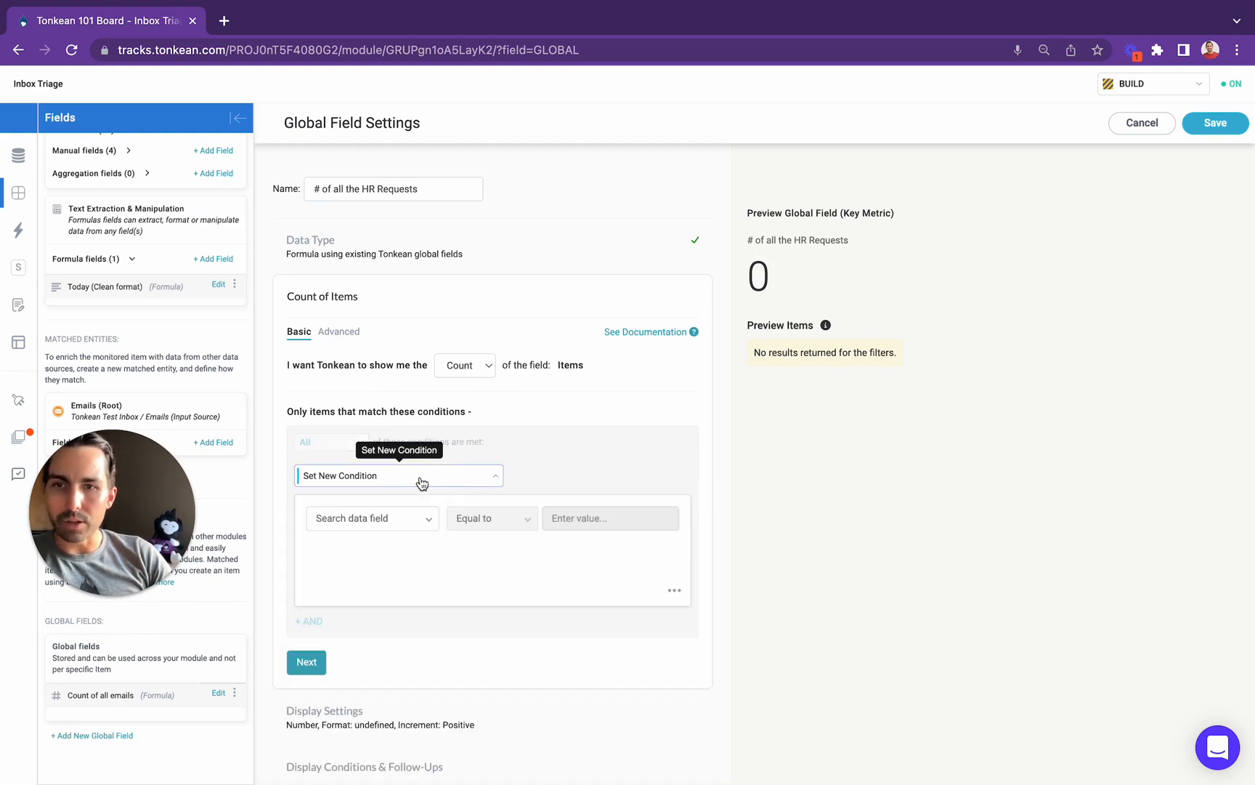
left_click(390, 520)
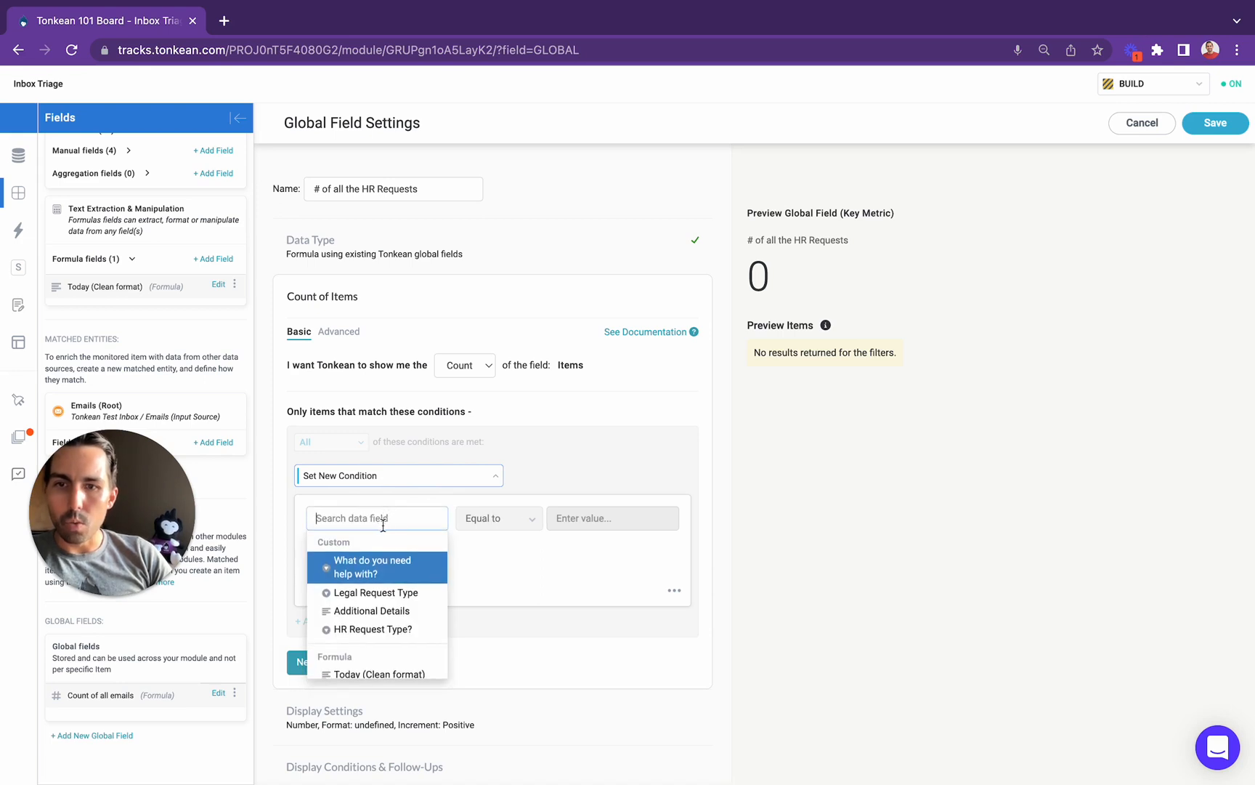
left_click(372, 571)
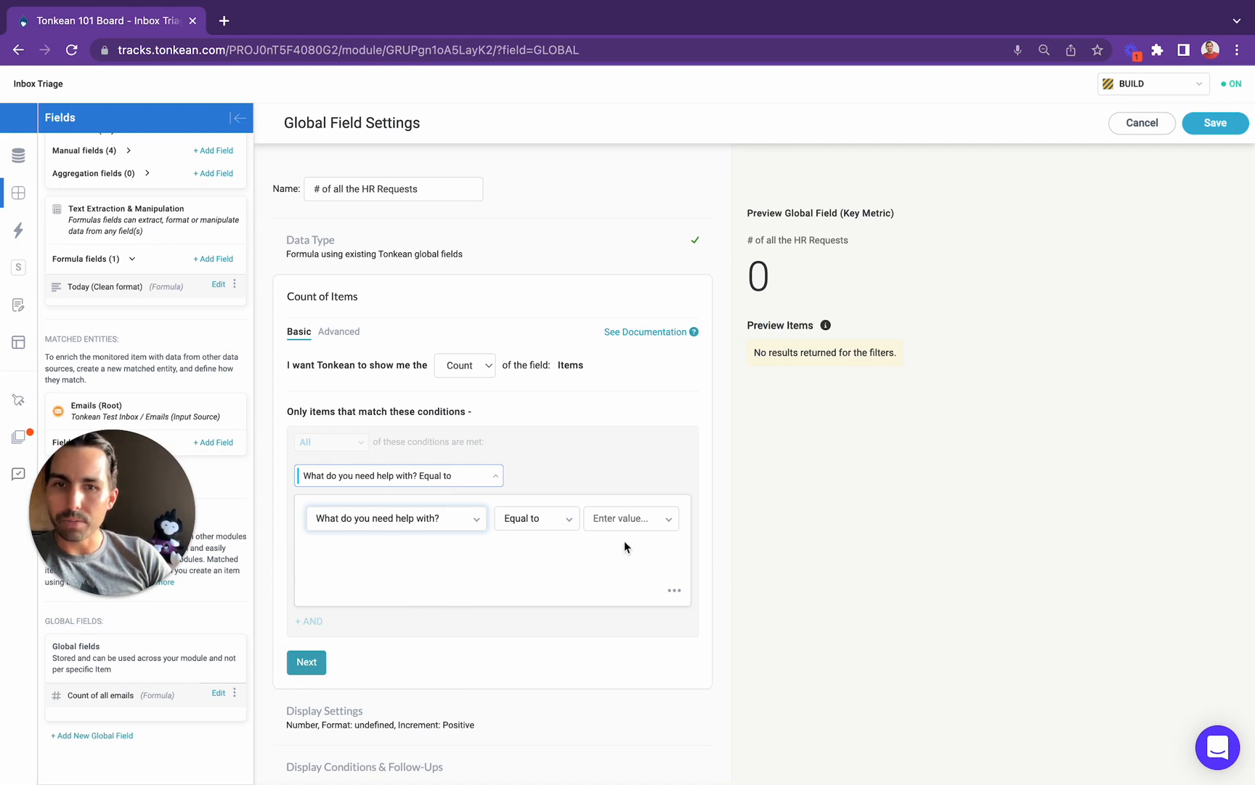
left_click(648, 519)
left_click(533, 594)
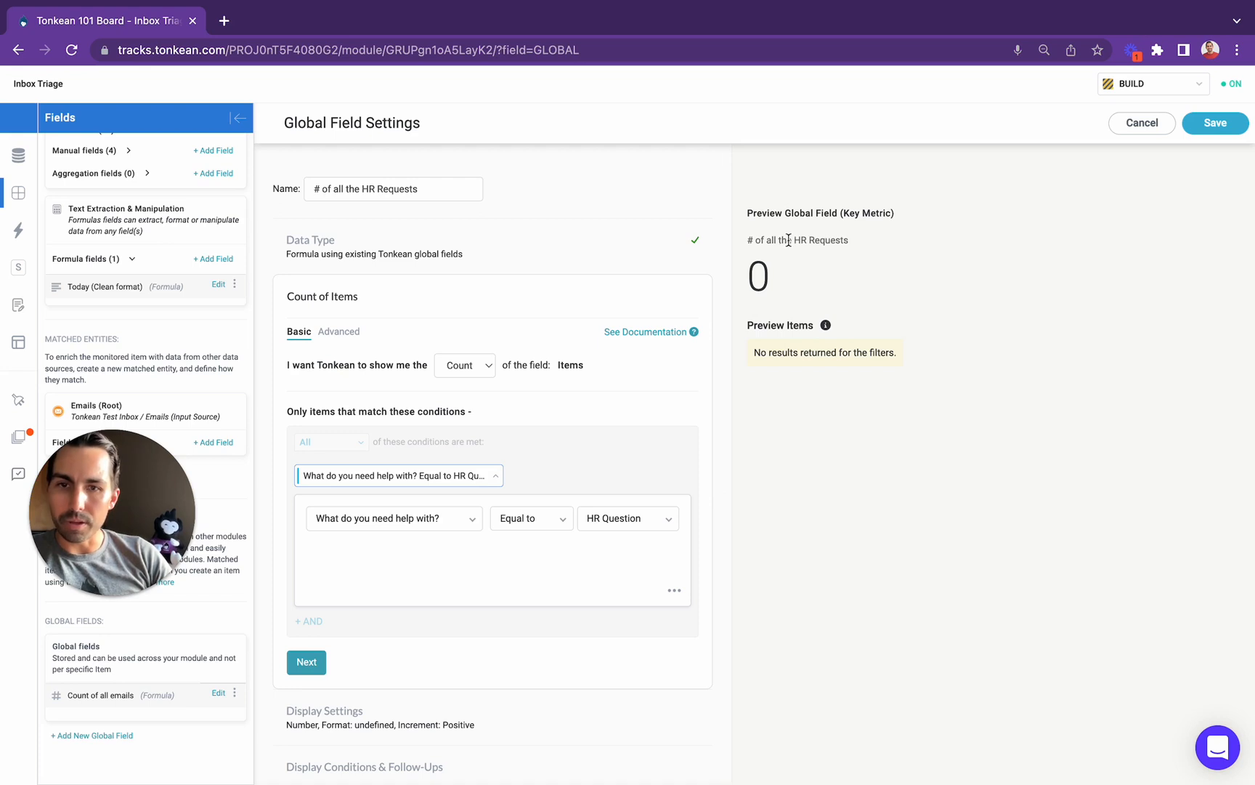
left_click(1200, 125)
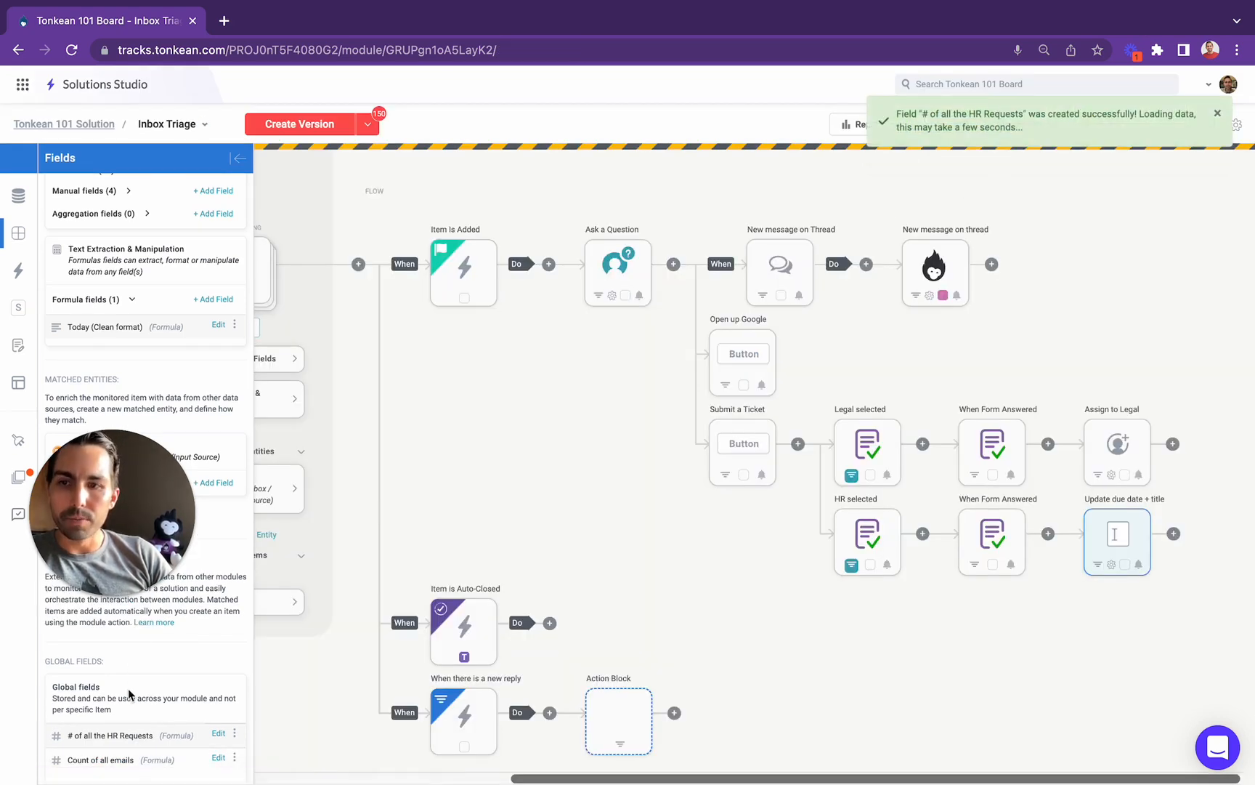
Step: Add another global field with Formula as its data source and name it '# of items in "New Reply" status'
scroll(128, 687, "down", 1)
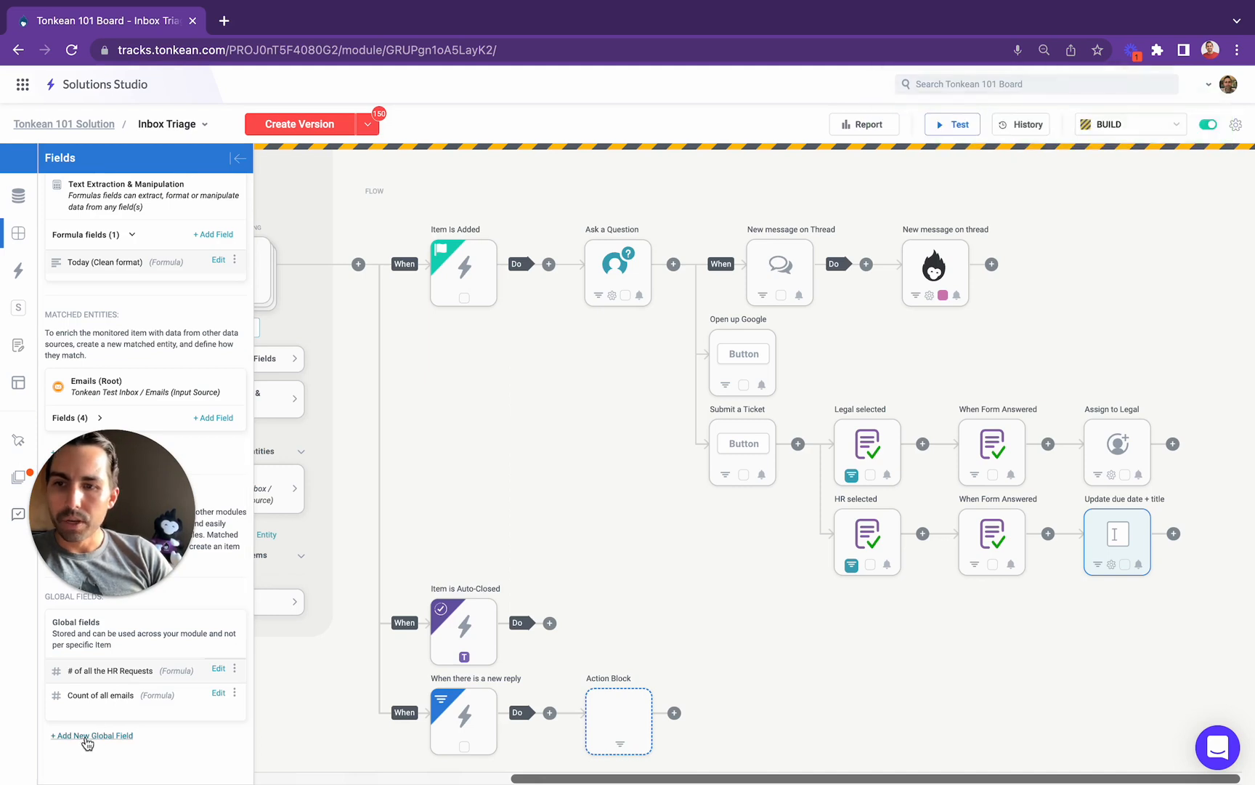
left_click(87, 735)
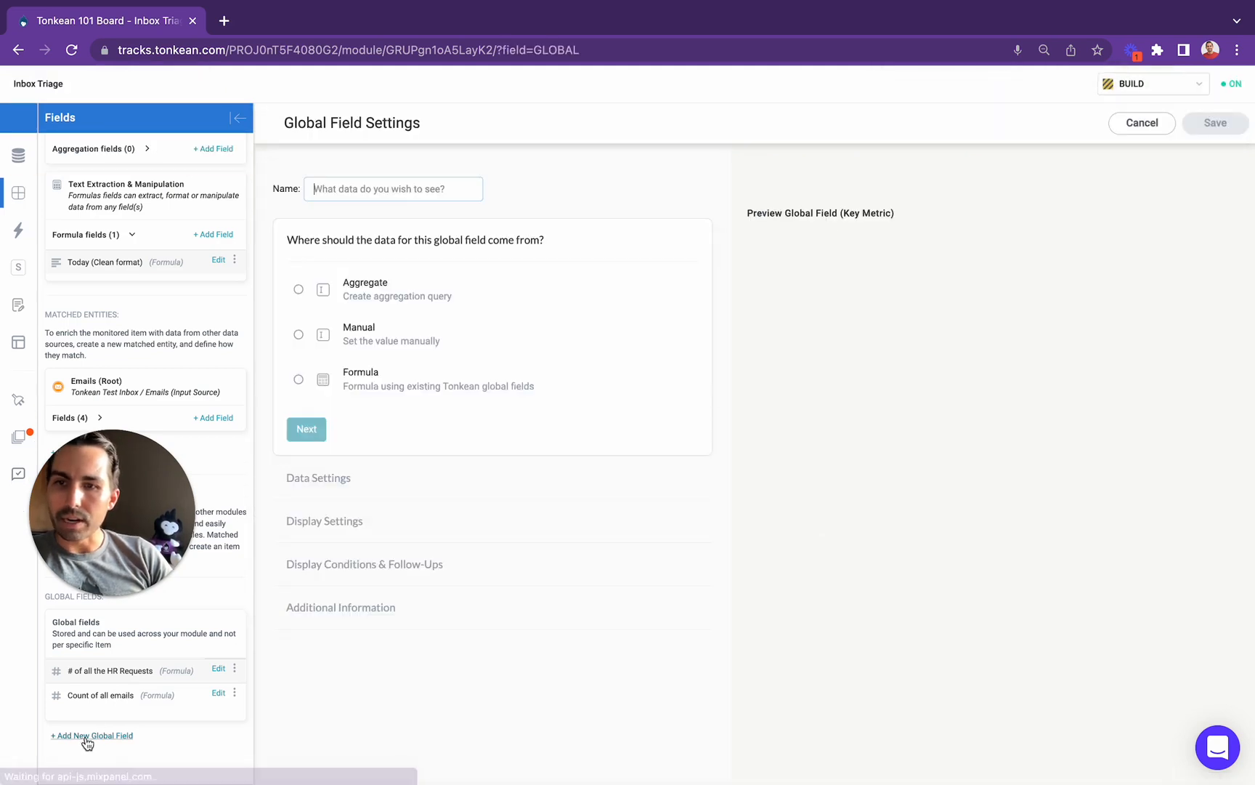
left_click(383, 392)
left_click(349, 190)
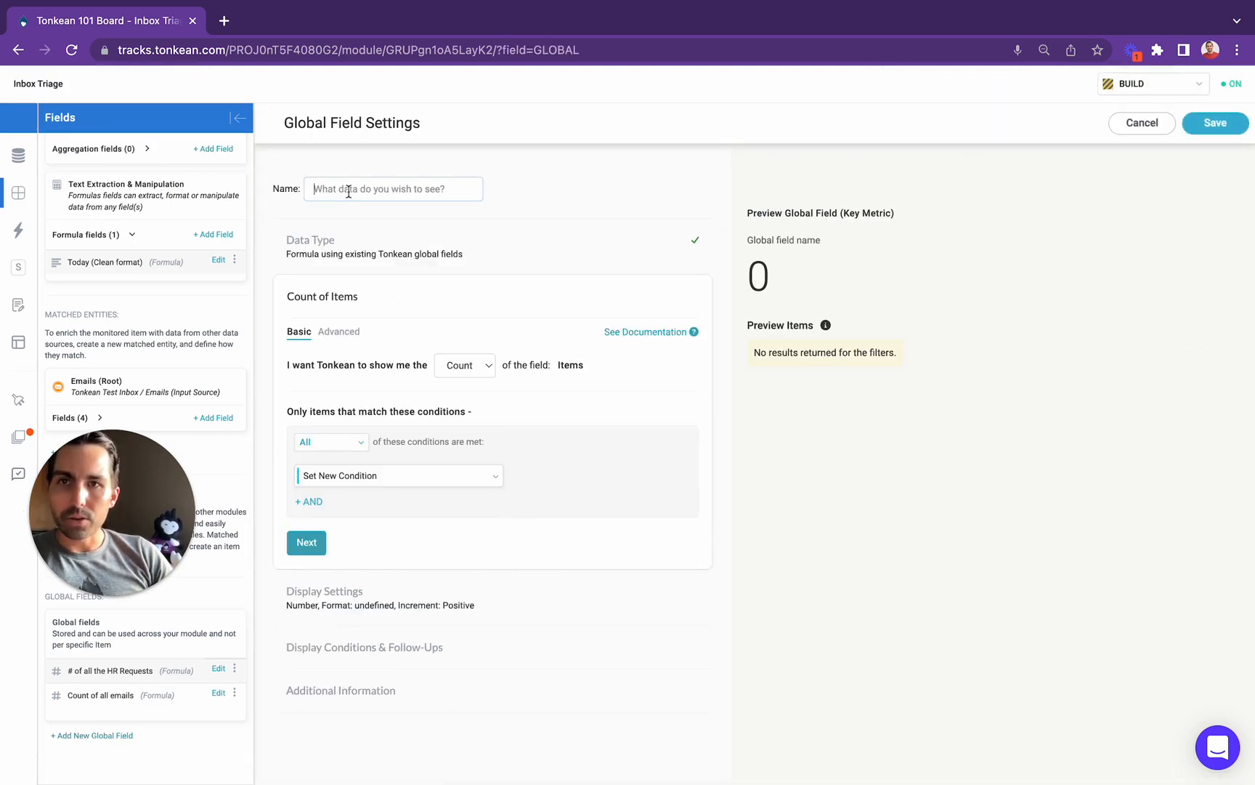
type("# of")
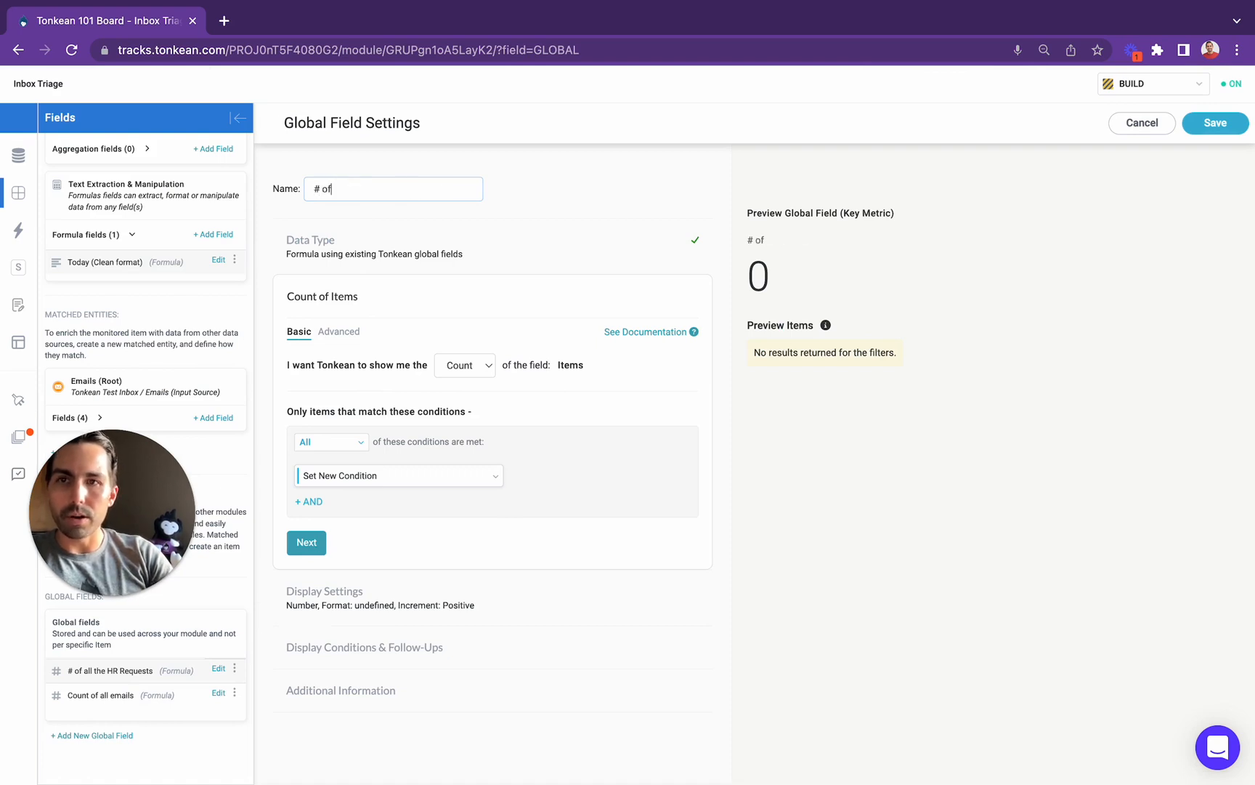
type(" ema")
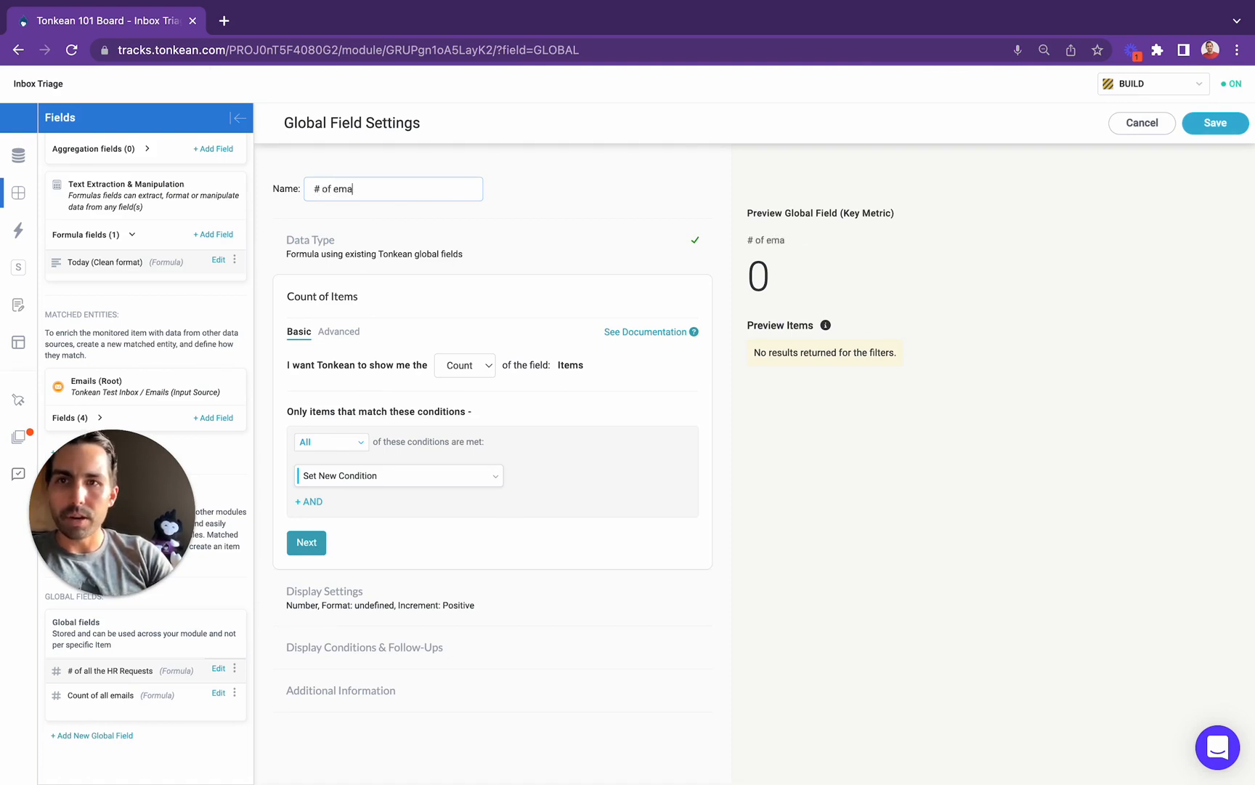
key("BackSpace")
key("BackSpace")
key("BackSpace")
type("items")
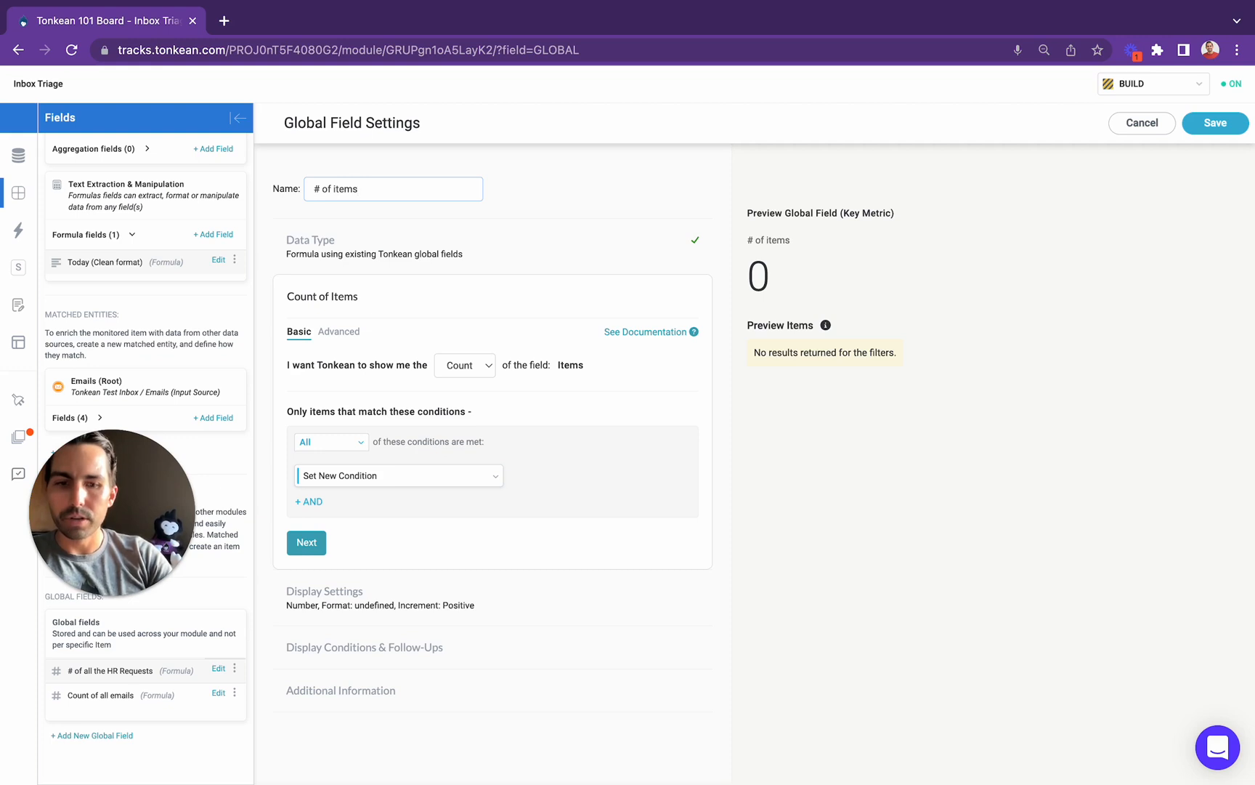
type(" in \"New Rep")
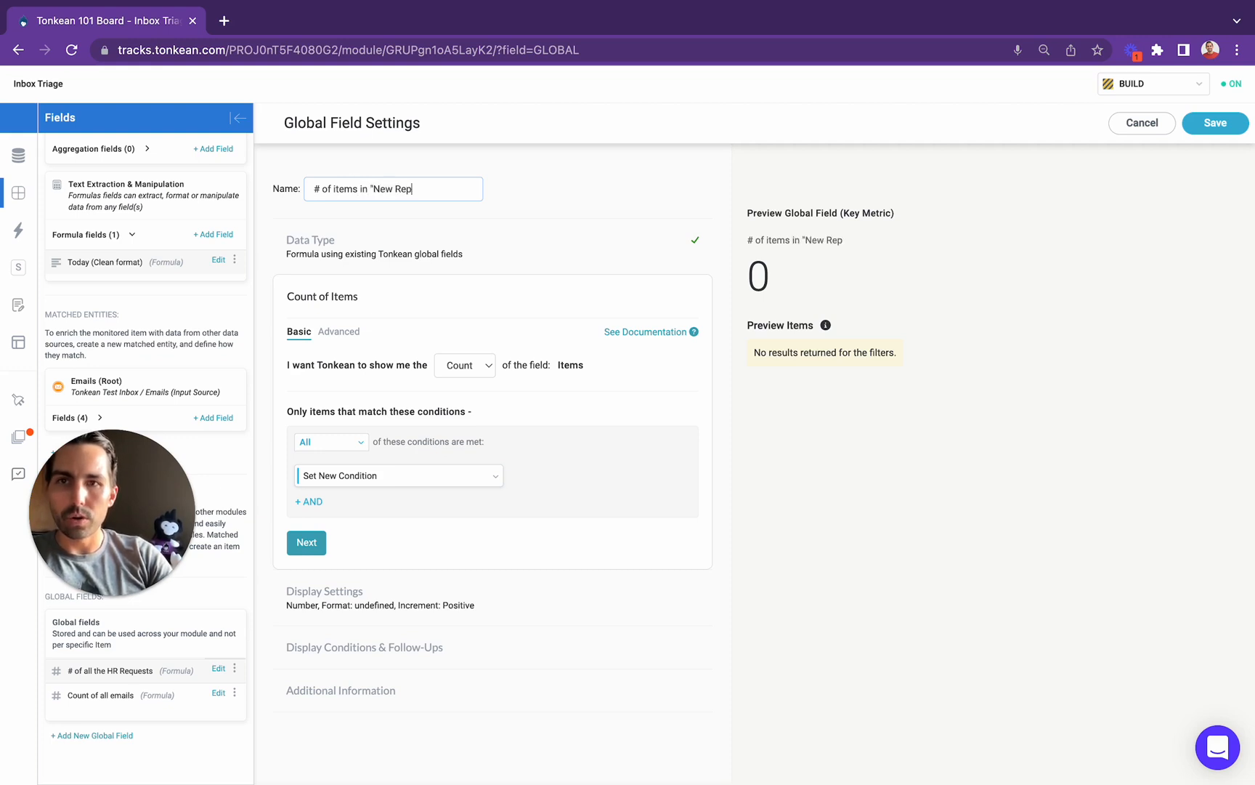
type("ly\" status")
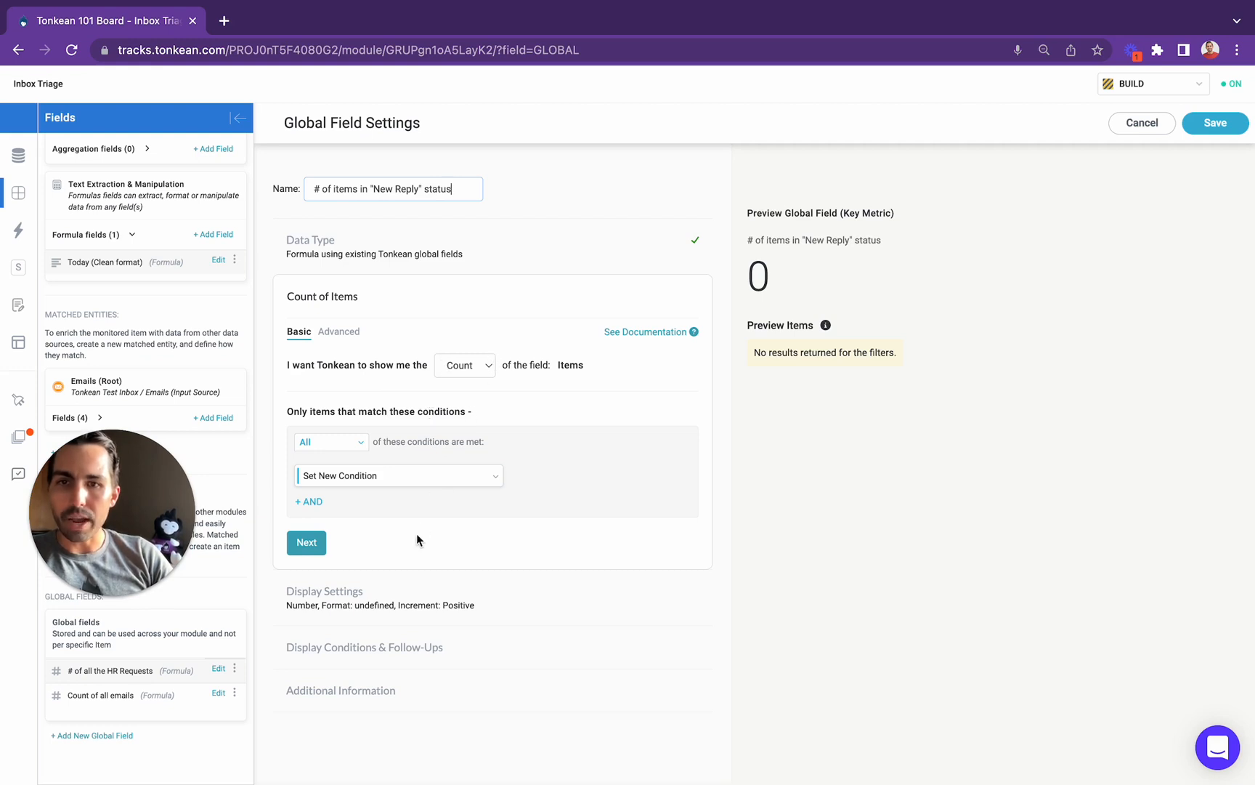
Step: Limit the item count to items whose Status is Equal to New Reply, and save the global field
left_click(448, 483)
left_click(398, 523)
type("stat")
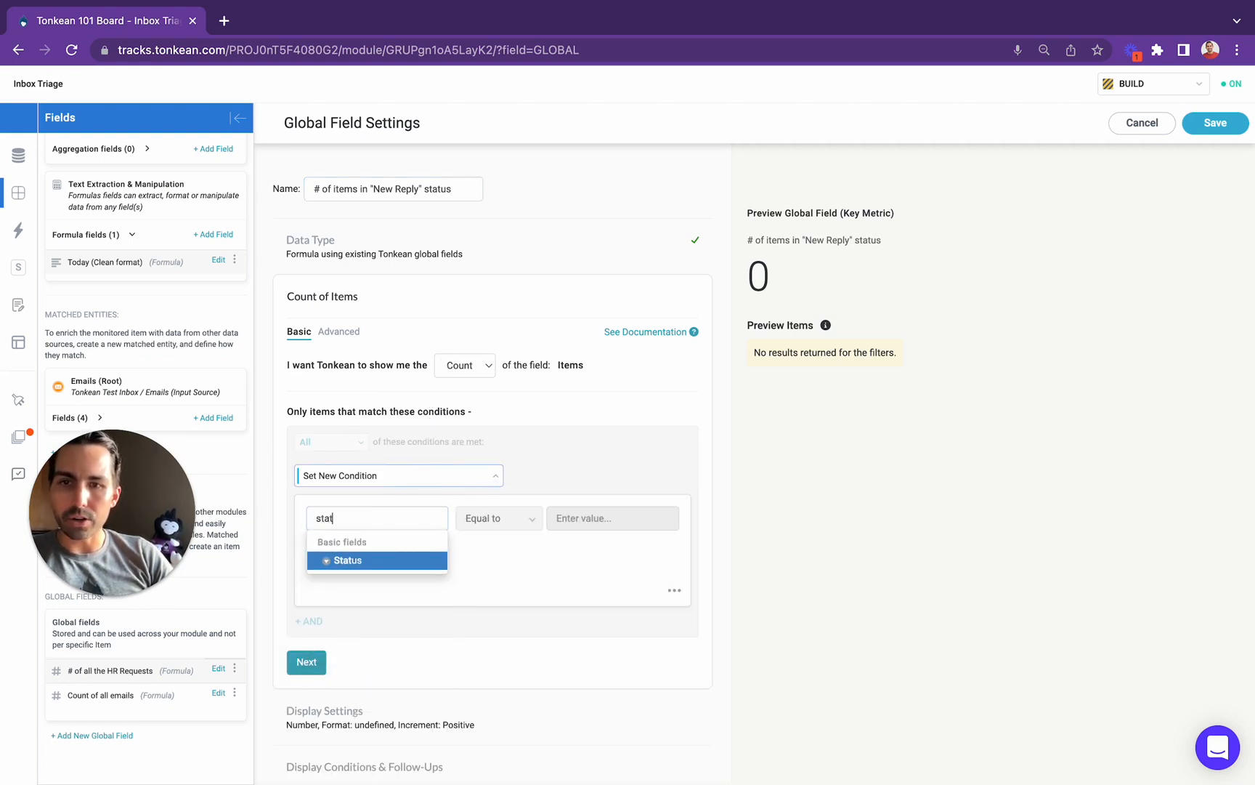
left_click(382, 558)
left_click(622, 518)
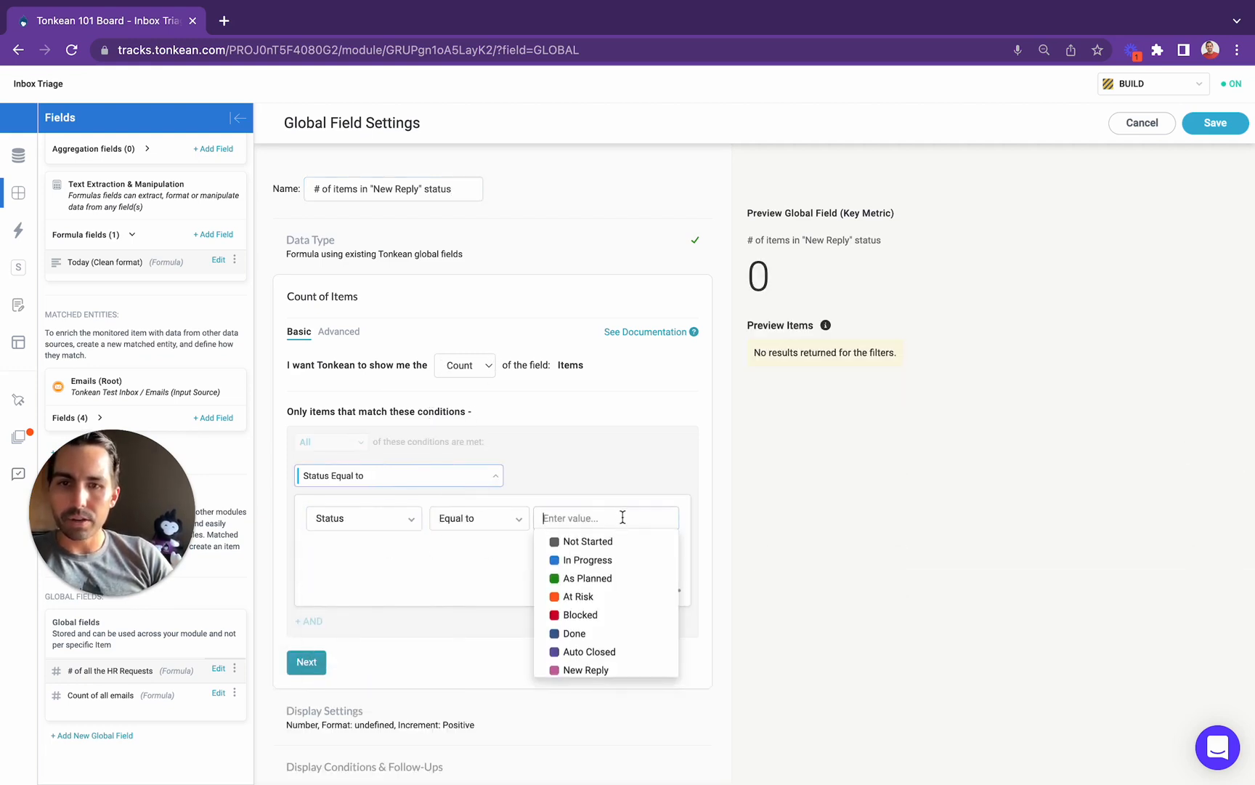
left_click(586, 663)
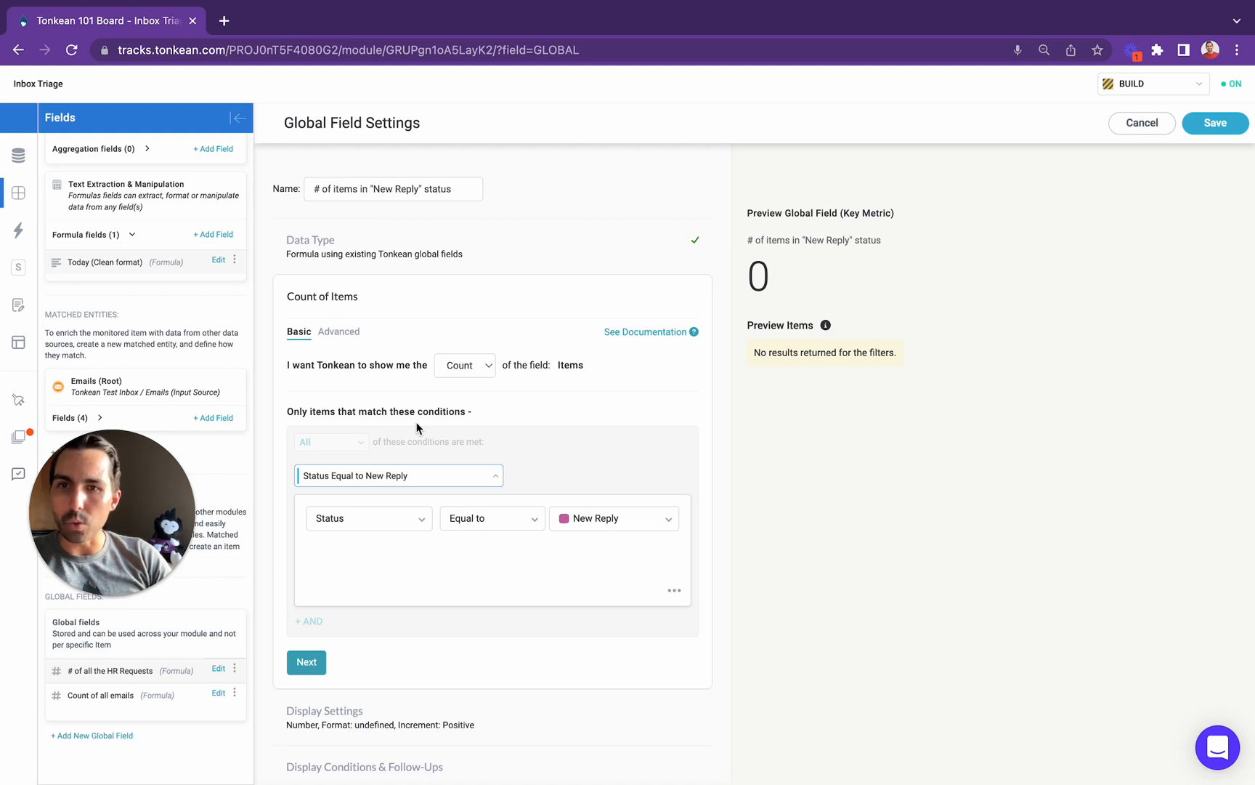
left_click(1217, 127)
scroll(161, 703, "down", 1)
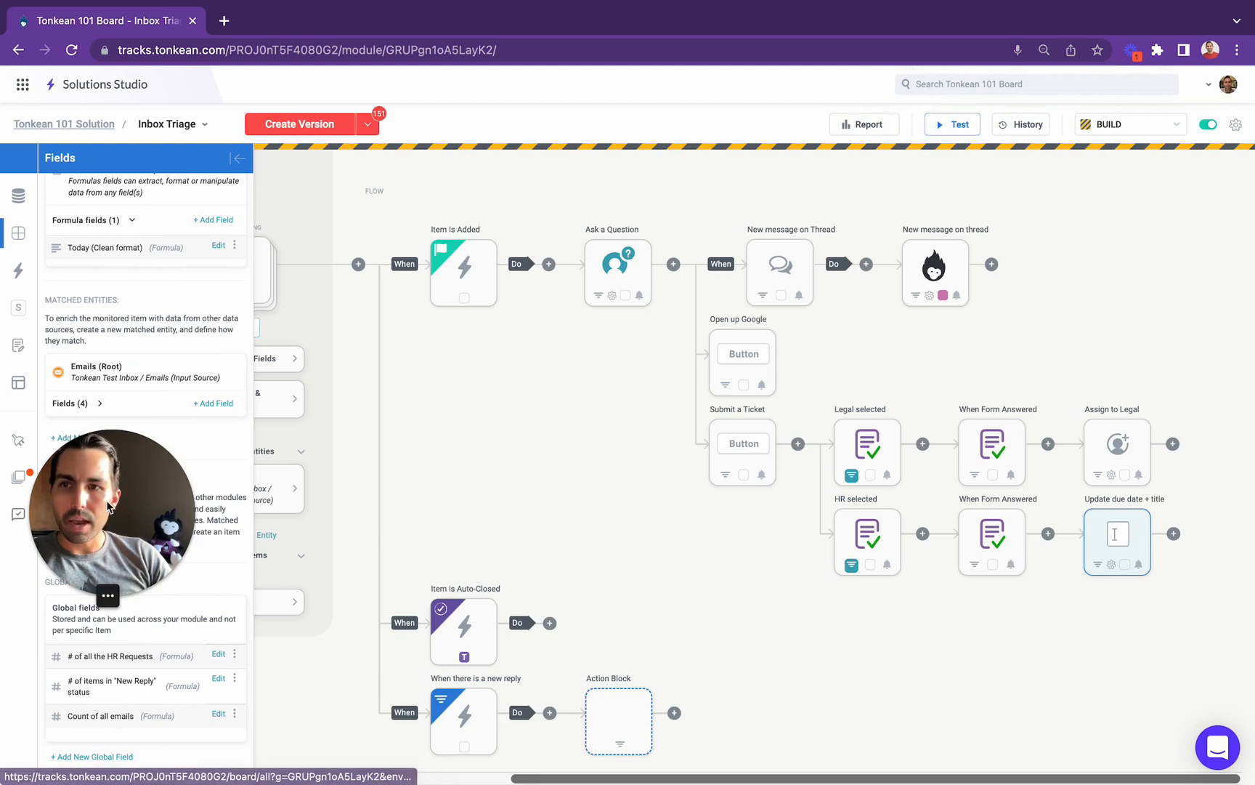
scroll(141, 372, "up", 1)
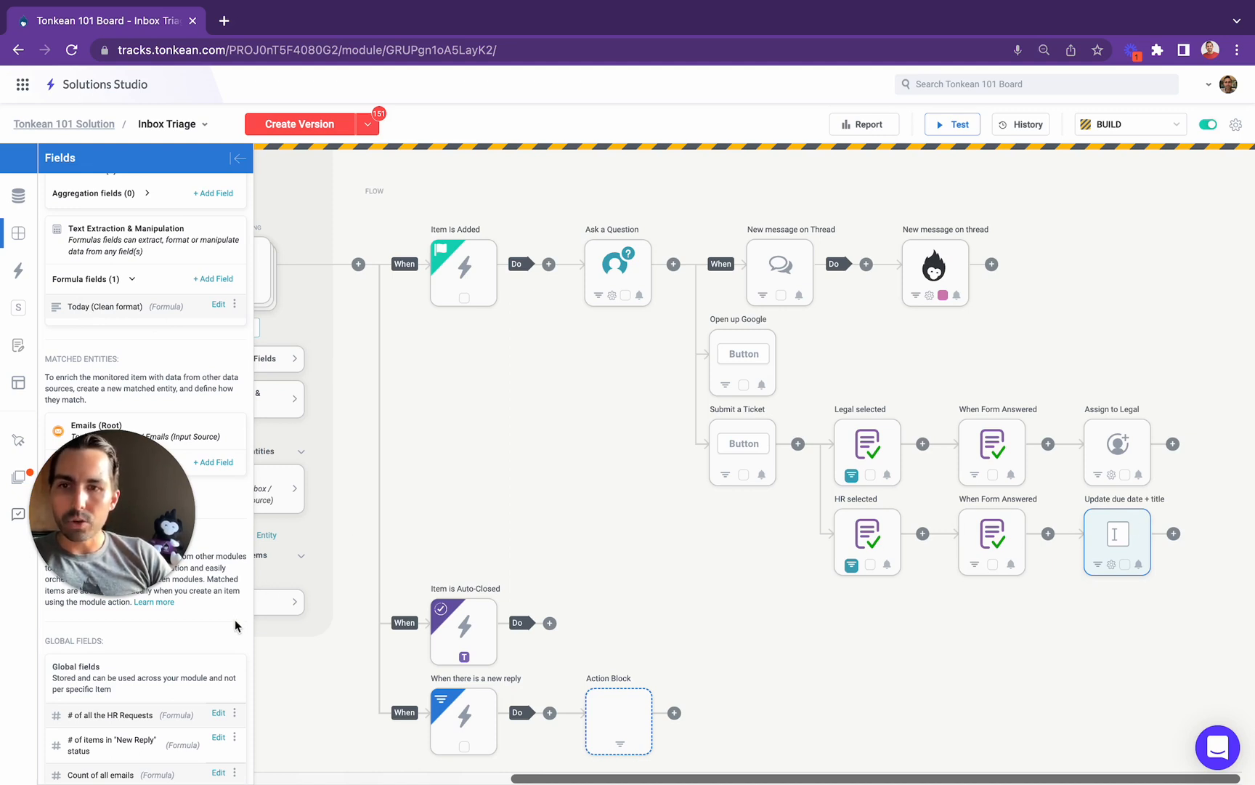
scroll(236, 624, "down", 1)
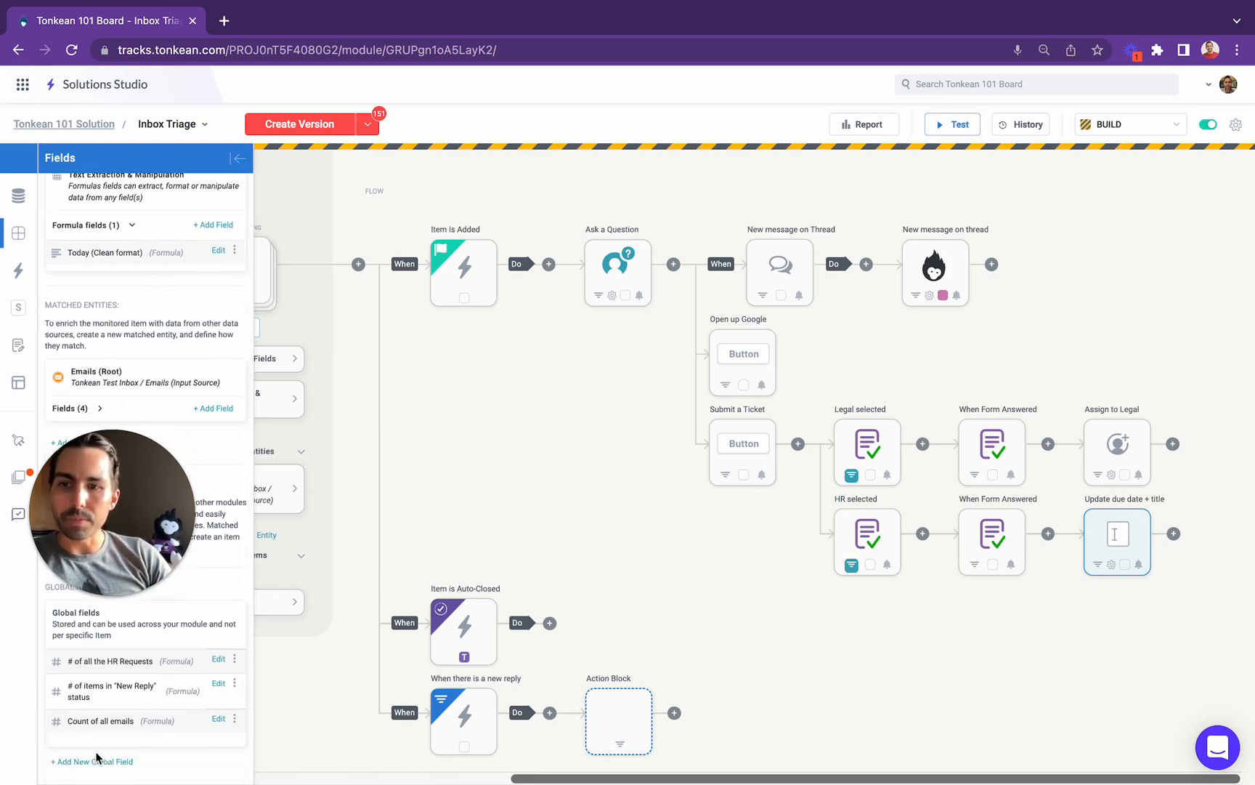